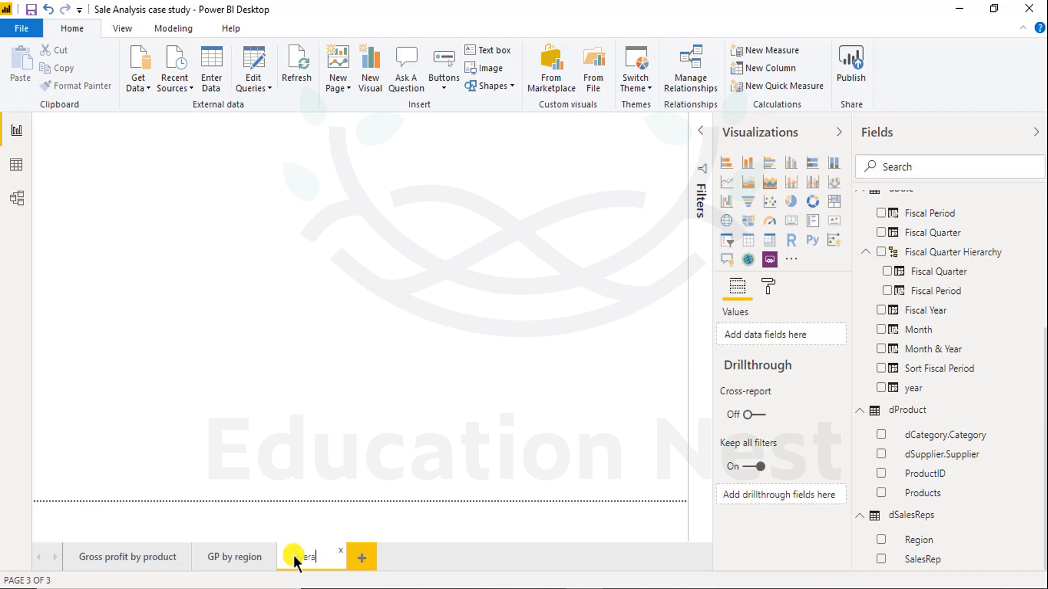
# Step: Name the new report page "Average daily GP"
pyautogui.write('daily GP')
pyautogui.click(306, 368)
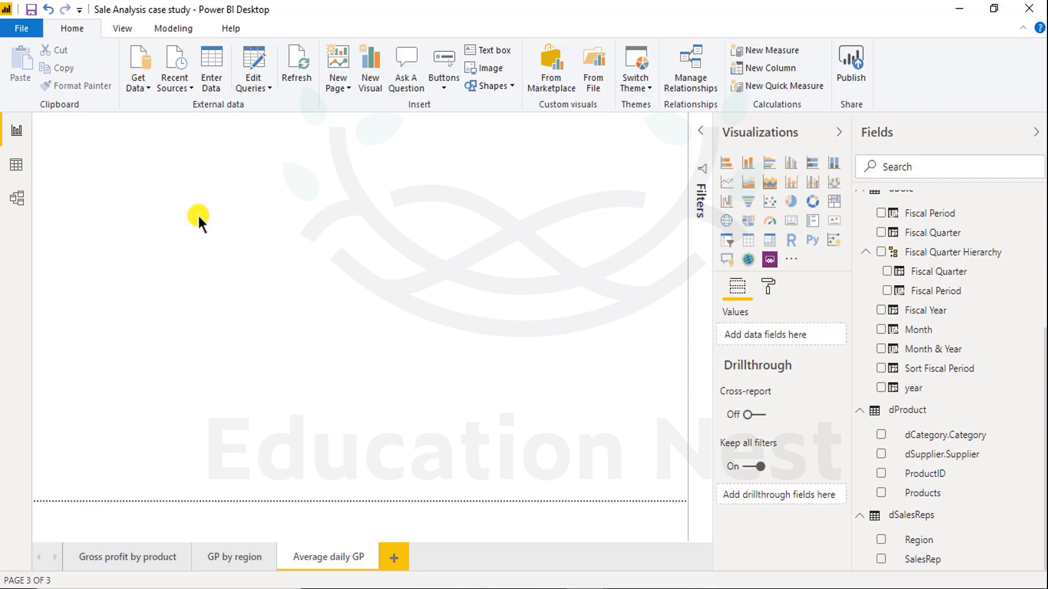
# Step: Add a matrix visual with Products as rows and Average Daily Gross Profit as values
pyautogui.click(770, 240)
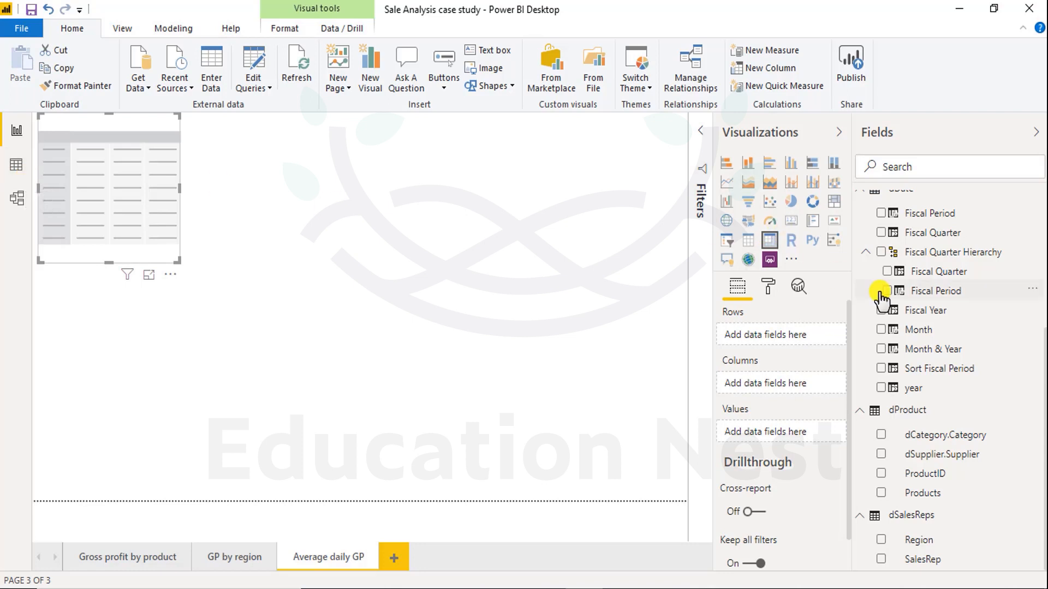
pyautogui.scroll(4, 880, 298)
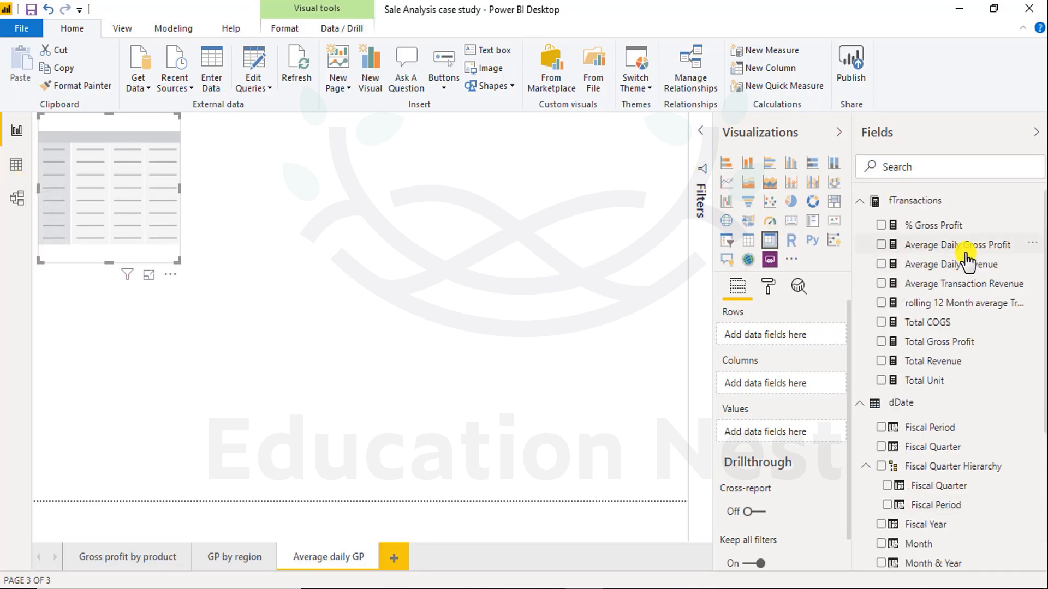
pyautogui.scroll(-4, 928, 428)
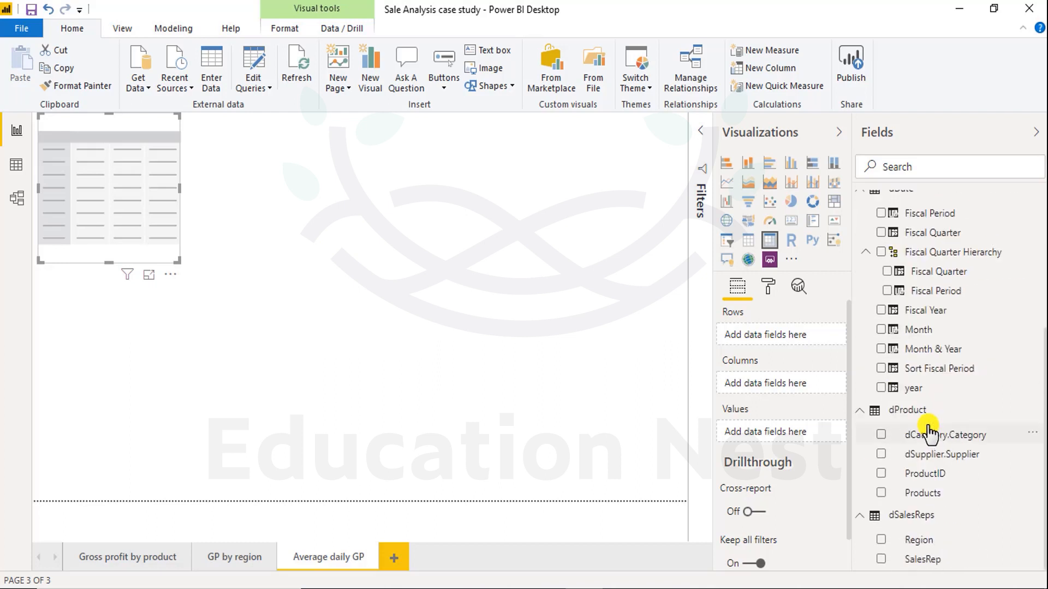
pyautogui.click(880, 494)
pyautogui.scroll(4, 884, 317)
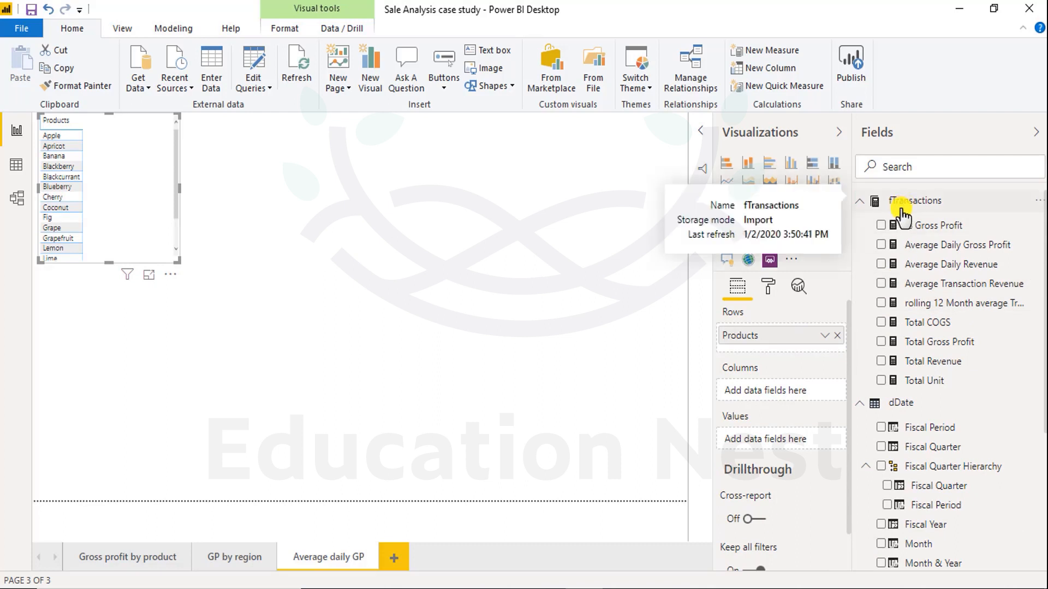
pyautogui.click(888, 249)
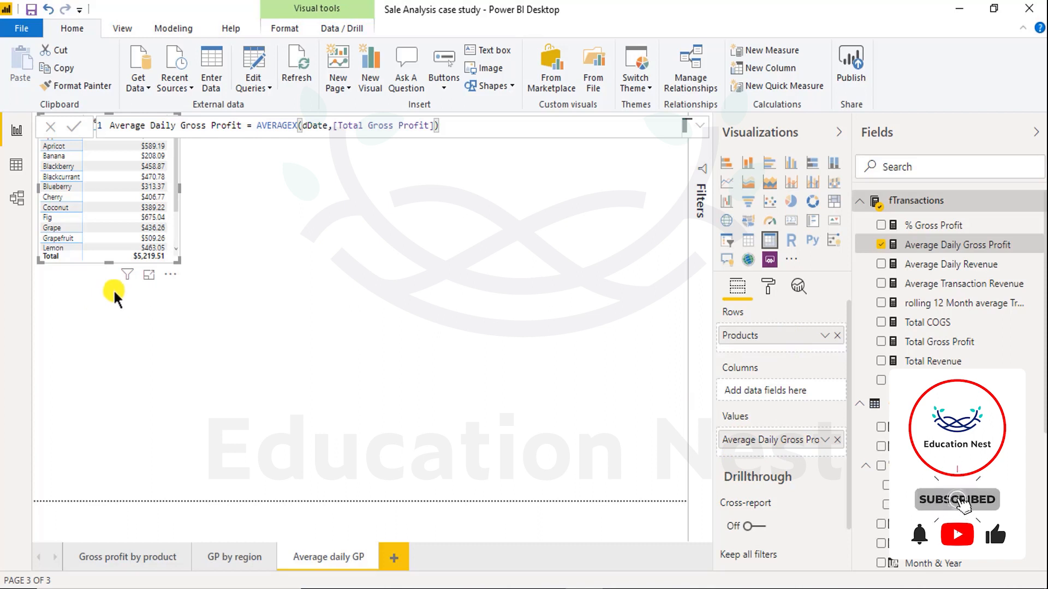
pyautogui.click(217, 303)
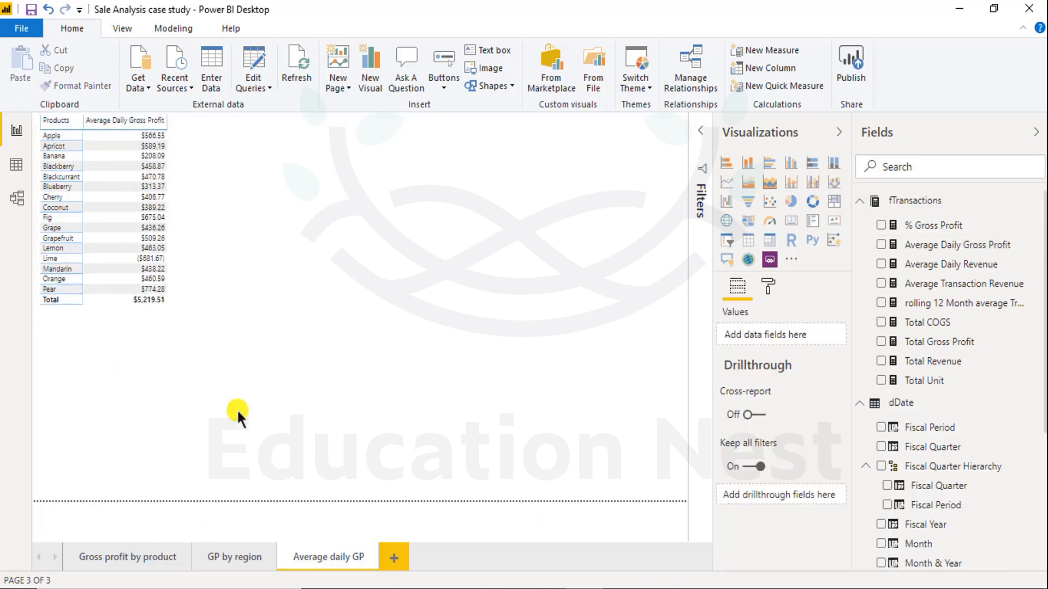
# Step: Set the matrix row headers' text size to 12 pt and make the matrix slightly taller to fit all rows
pyautogui.click(73, 121)
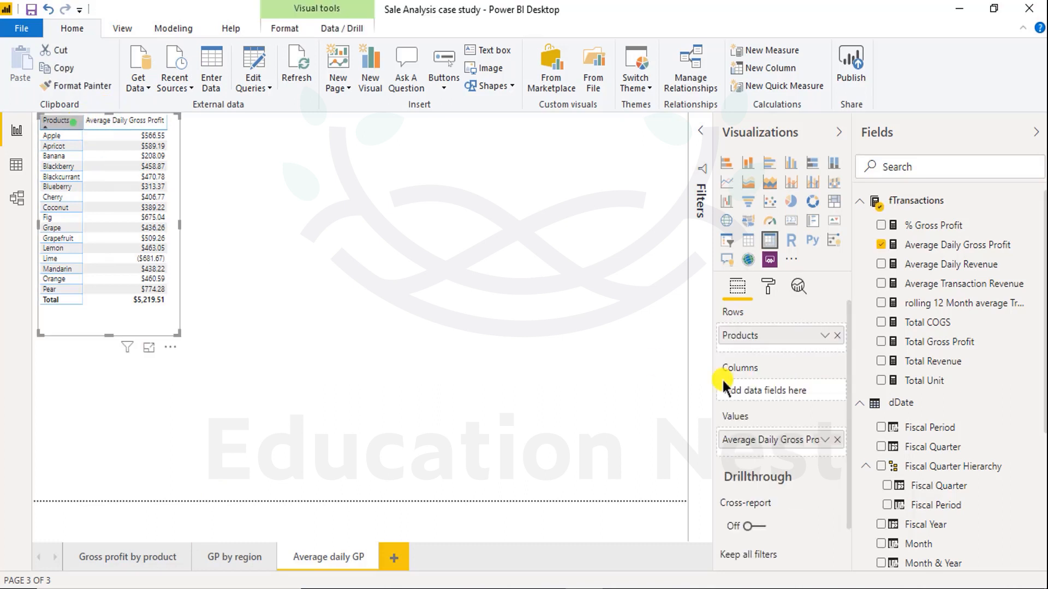
pyautogui.click(767, 288)
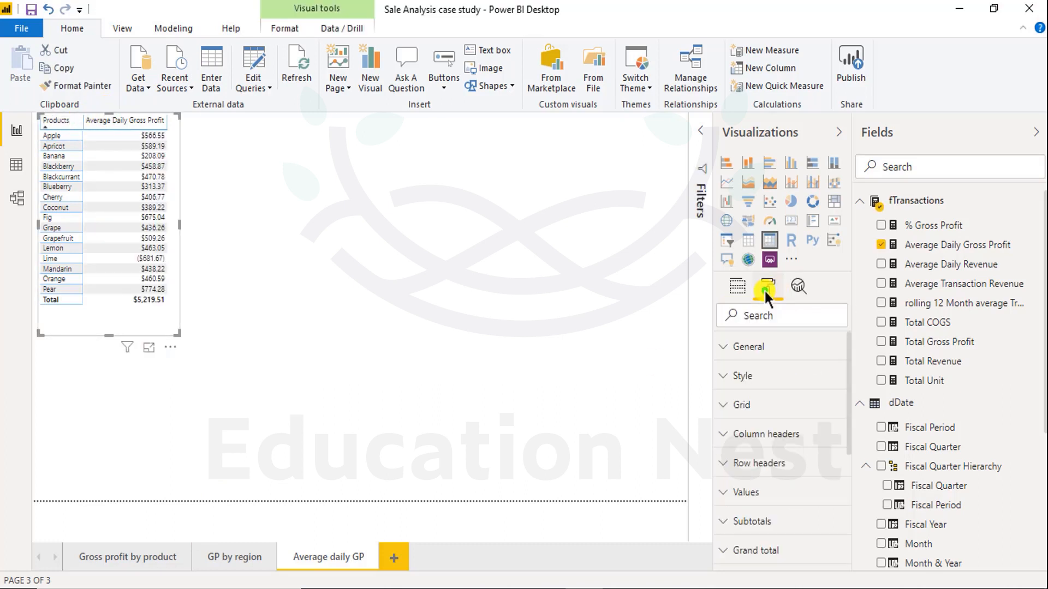
pyautogui.click(724, 464)
pyautogui.scroll(-8, 724, 464)
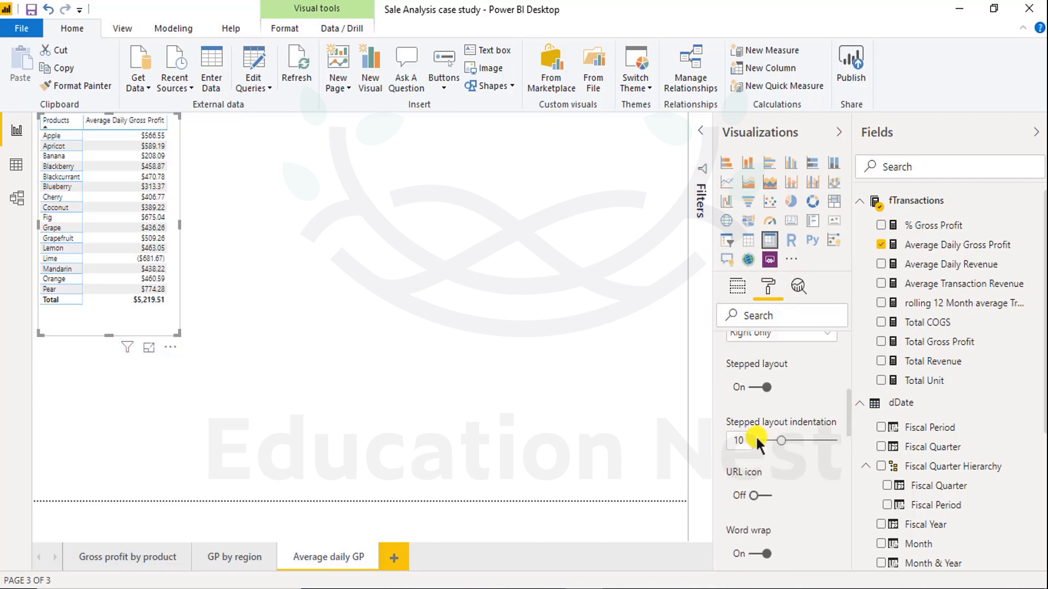
pyautogui.scroll(-5, 755, 502)
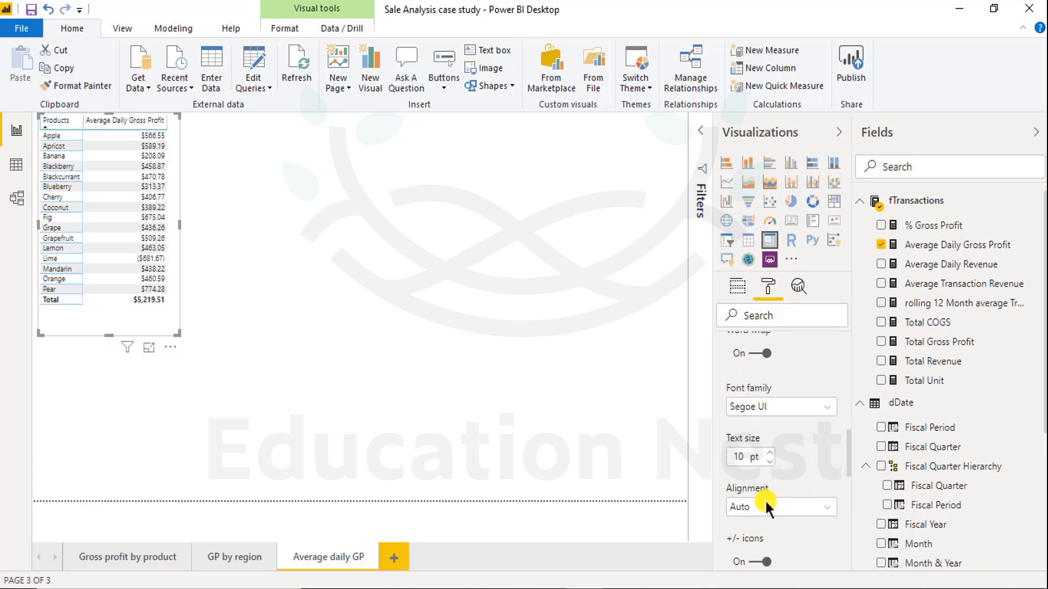
pyautogui.click(769, 453)
pyautogui.click(770, 461)
pyautogui.click(771, 454)
pyautogui.click(770, 454)
pyautogui.moveTo(109, 336); pyautogui.dragTo(109, 351)
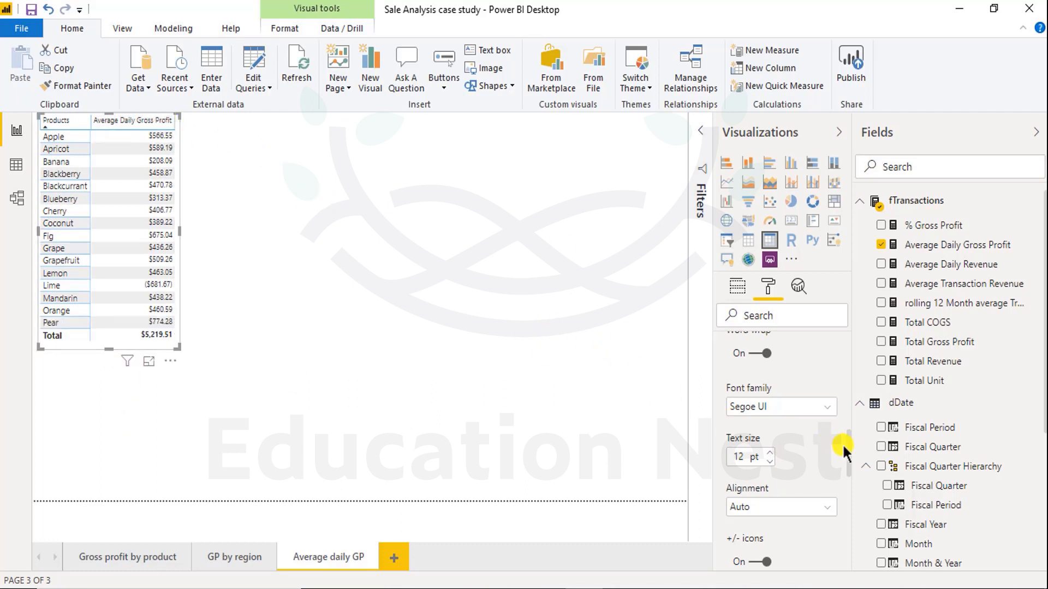
# Step: Set the matrix column headers' text size to 12 pt and extend the matrix's height a little further
pyautogui.scroll(5, 843, 443)
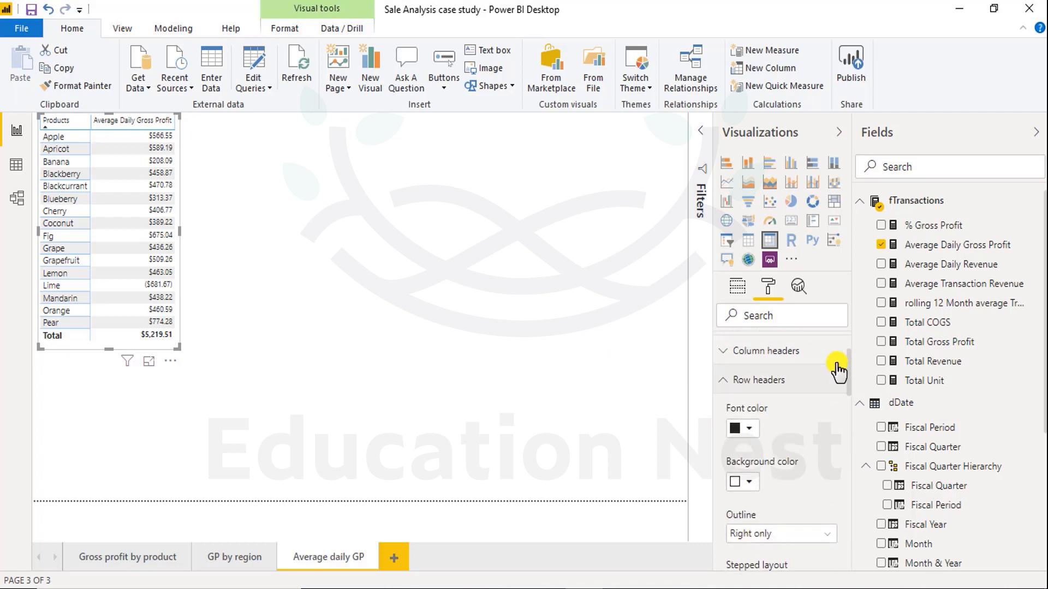
pyautogui.scroll(2, 837, 355)
pyautogui.click(728, 430)
pyautogui.scroll(-3, 793, 452)
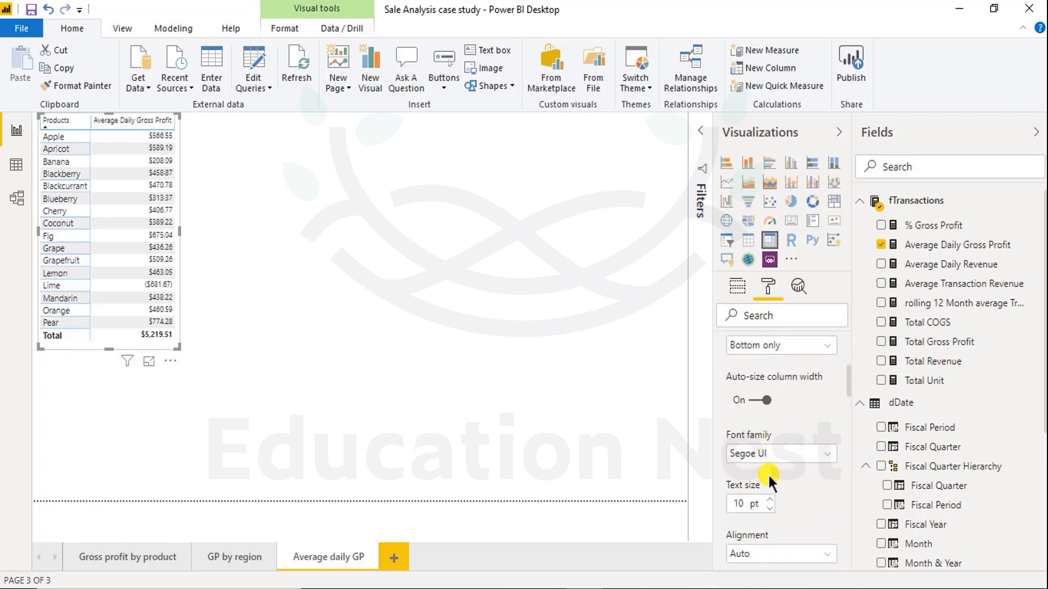
pyautogui.click(771, 498)
pyautogui.click(770, 498)
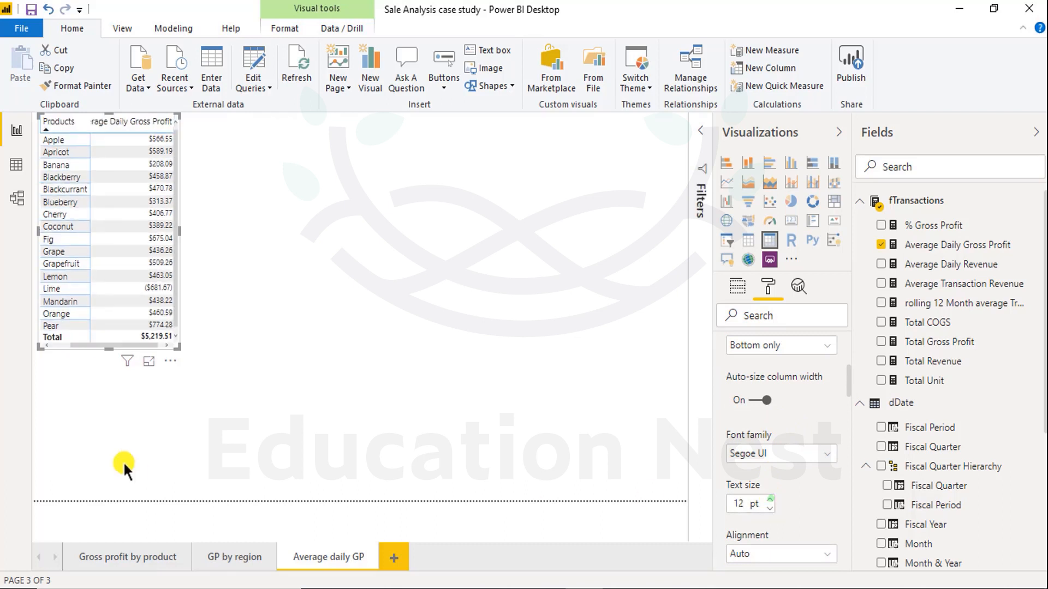
pyautogui.moveTo(109, 346); pyautogui.dragTo(111, 362)
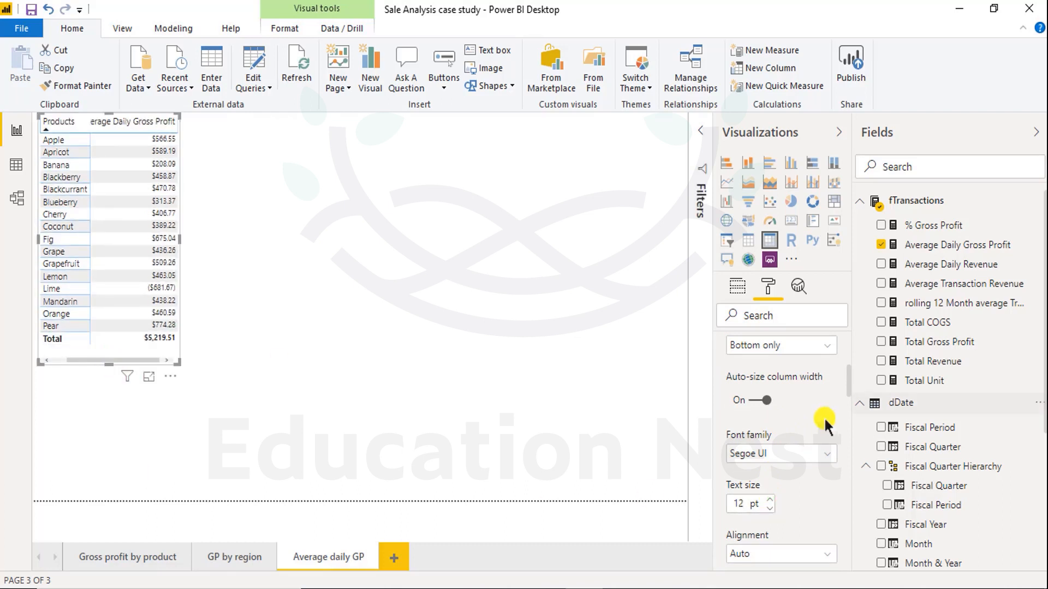
# Step: Sort the matrix by Average Daily Gross Profit in descending order
pyautogui.click(149, 227)
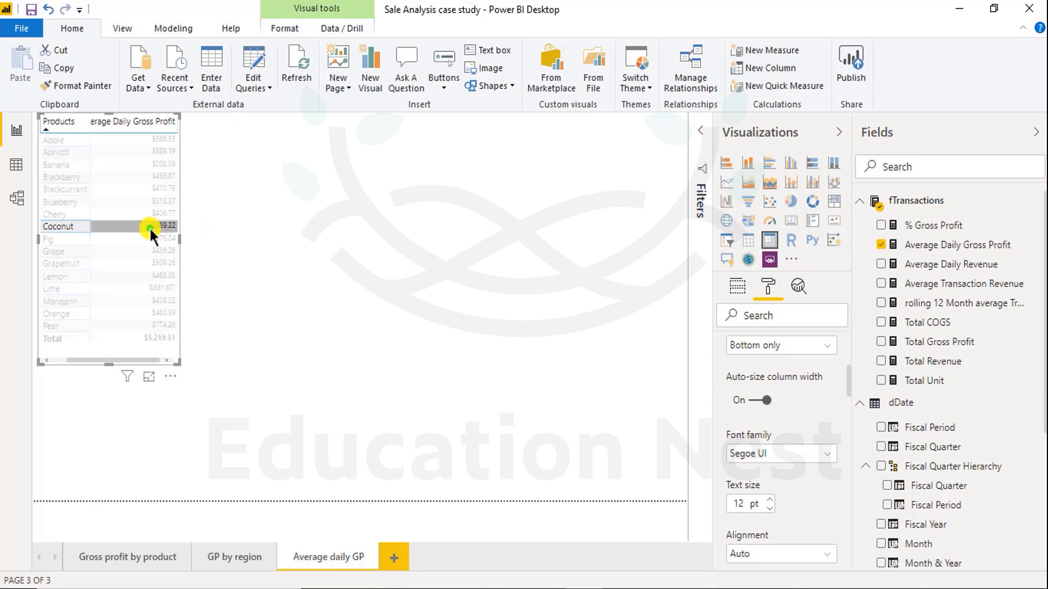
pyautogui.click(140, 122)
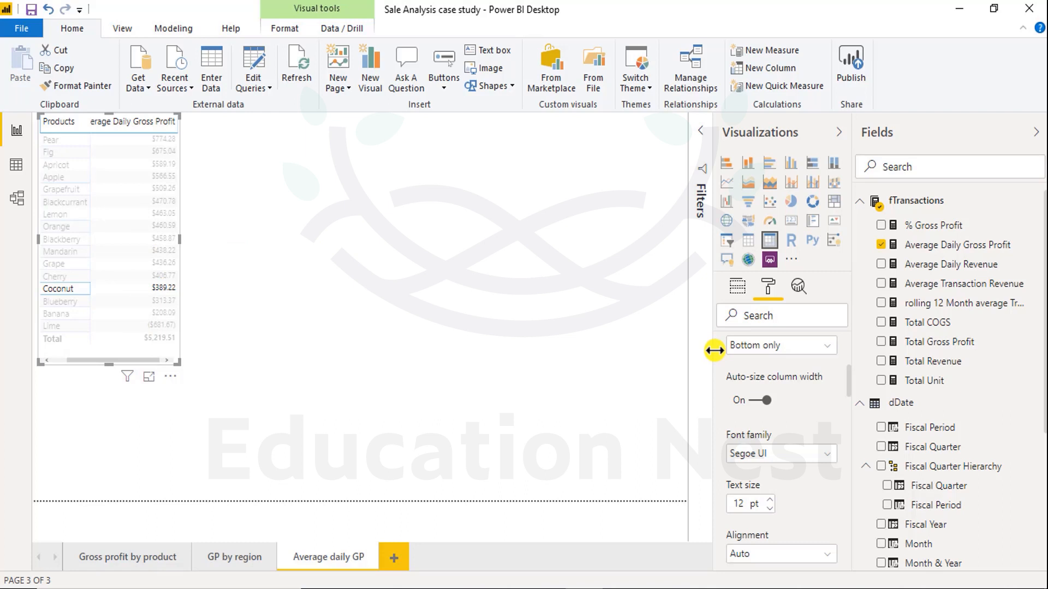
pyautogui.click(235, 217)
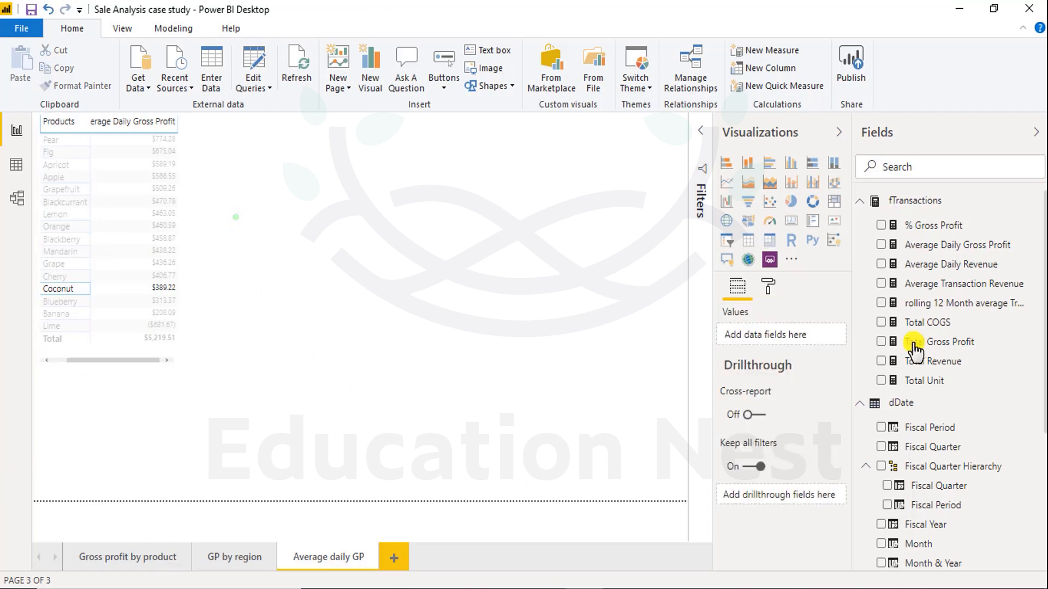
# Step: Turn on data bars as conditional formatting for Average Daily Gross Profit in the matrix
pyautogui.click(163, 228)
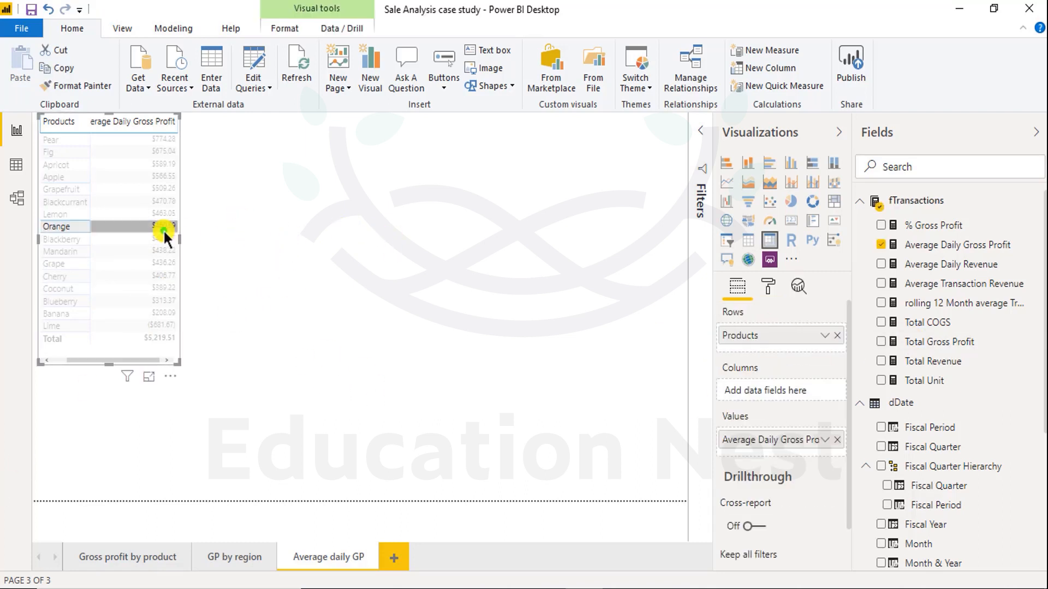
pyautogui.click(766, 285)
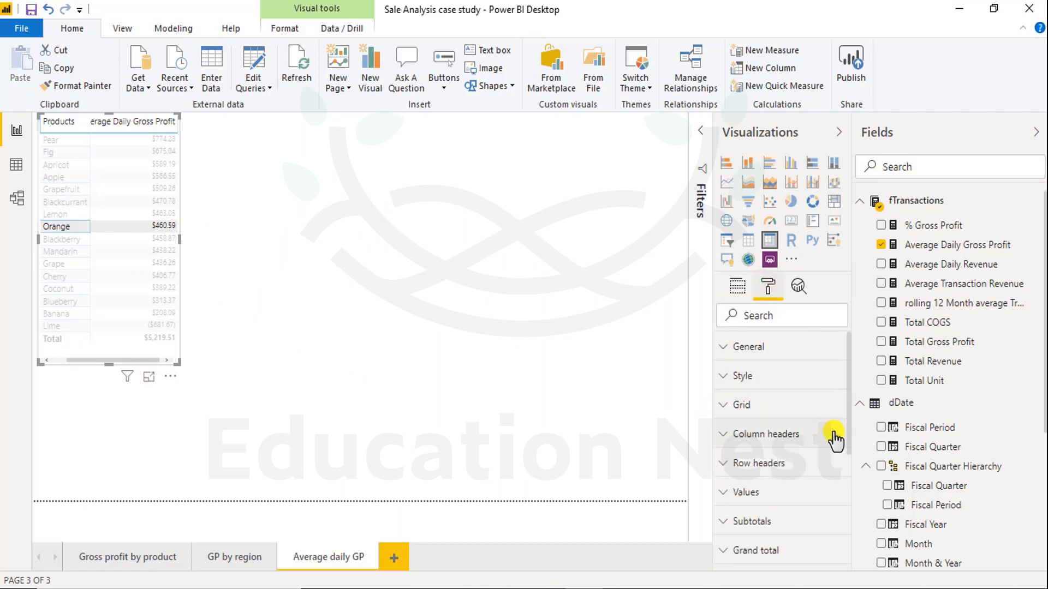
pyautogui.moveTo(849, 446); pyautogui.dragTo(835, 526)
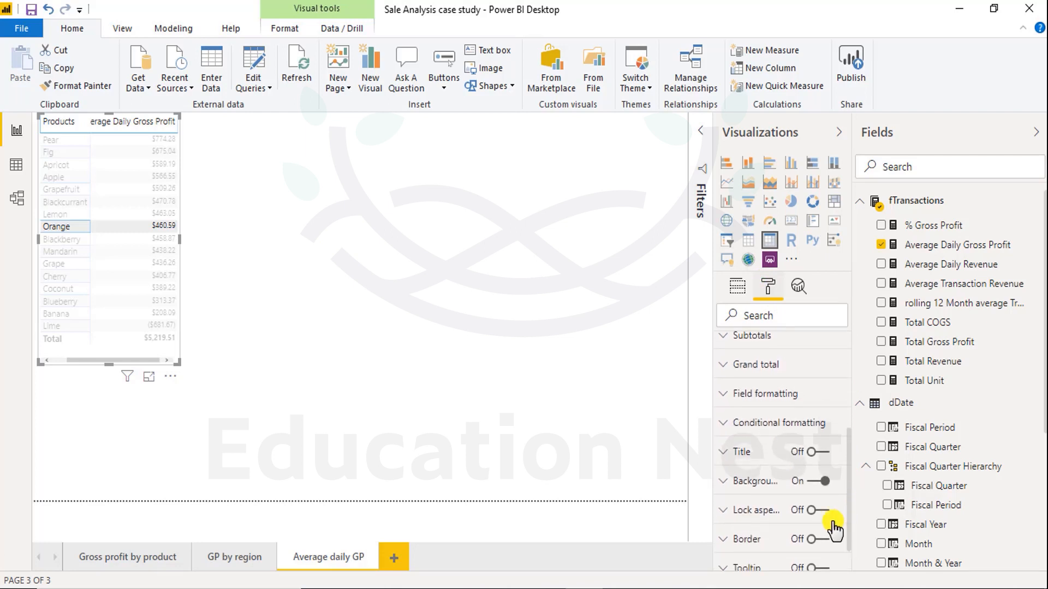
pyautogui.click(726, 426)
pyautogui.scroll(-3, 818, 470)
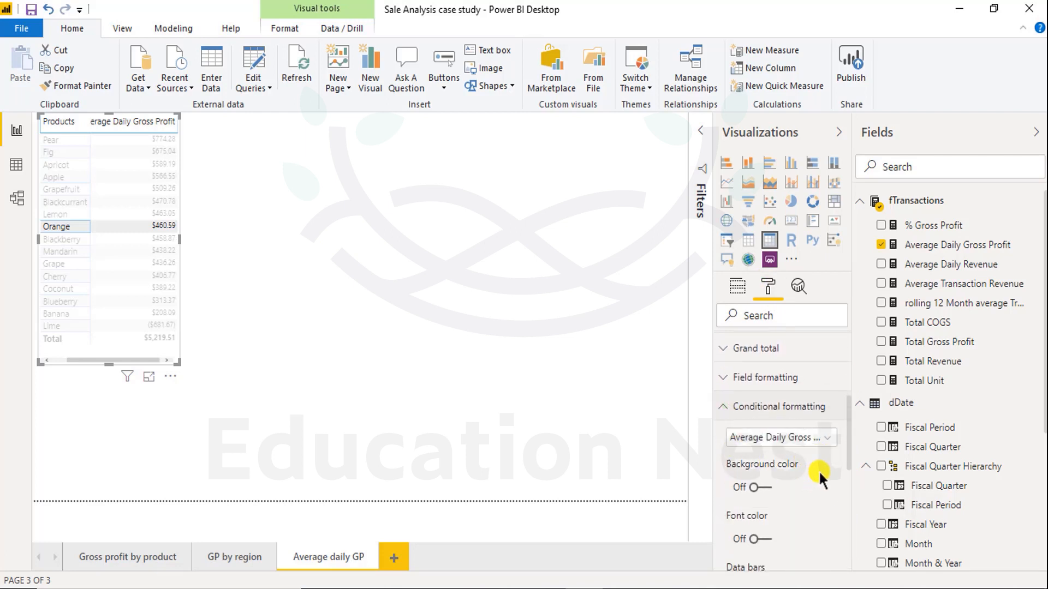
pyautogui.click(753, 446)
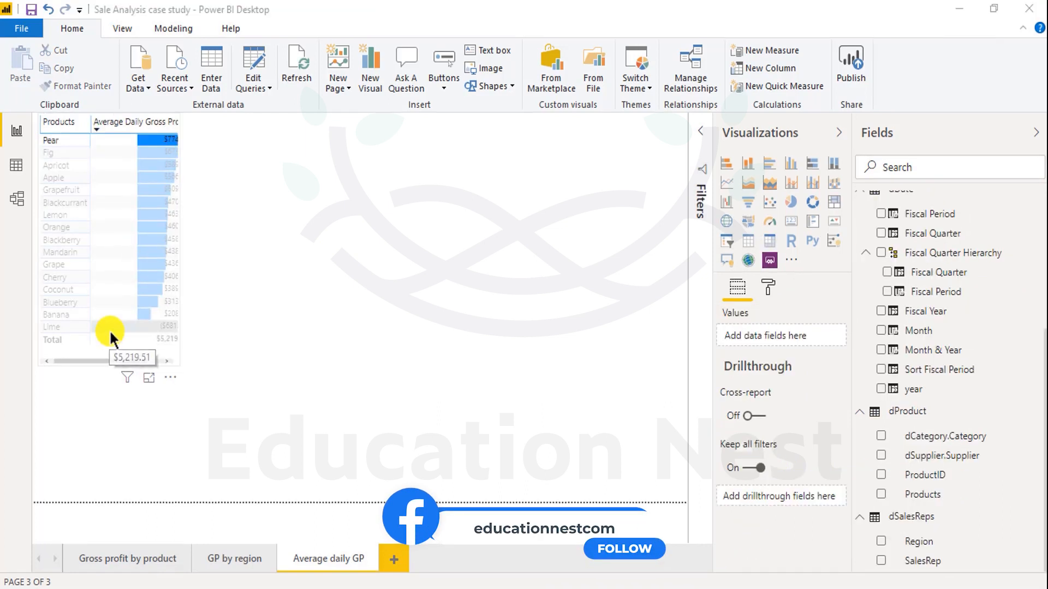
# Step: Change the Average Daily Gross Profit data bars to orange for positive values and blue for negative values
pyautogui.click(122, 305)
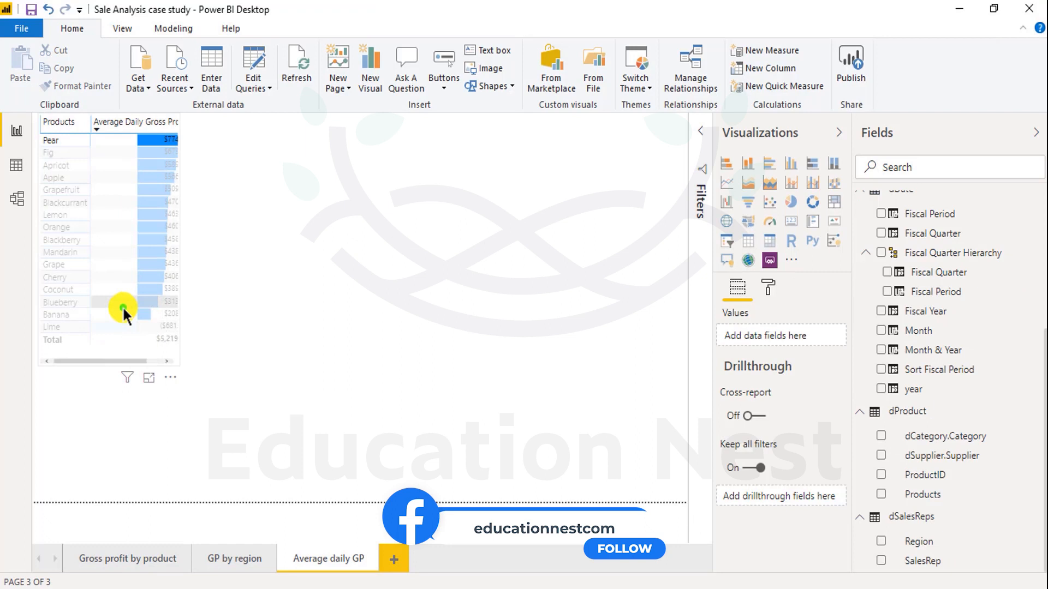
pyautogui.click(766, 287)
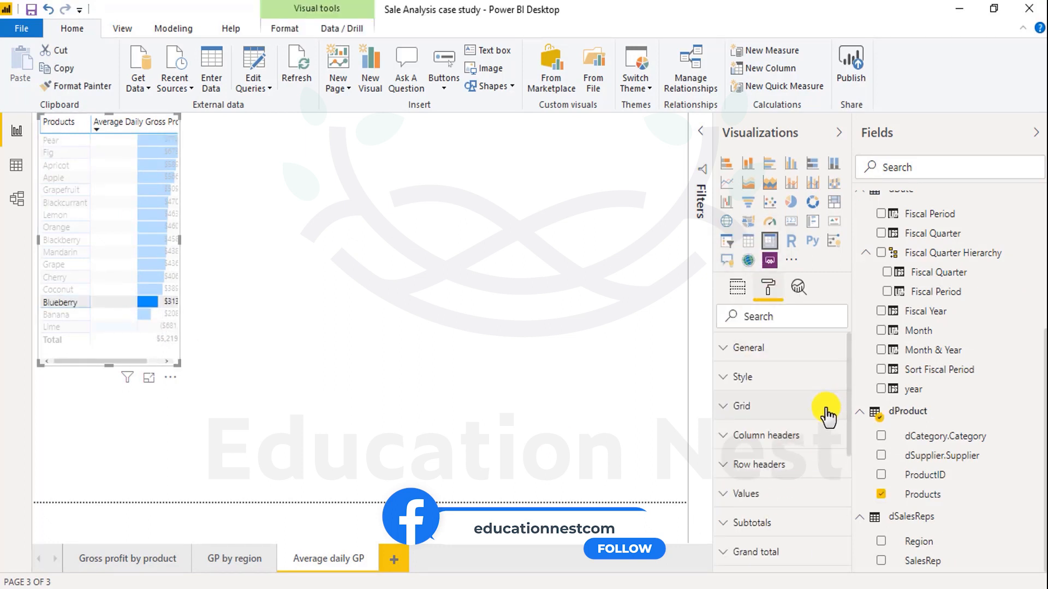
pyautogui.scroll(-3, 821, 410)
pyautogui.click(734, 449)
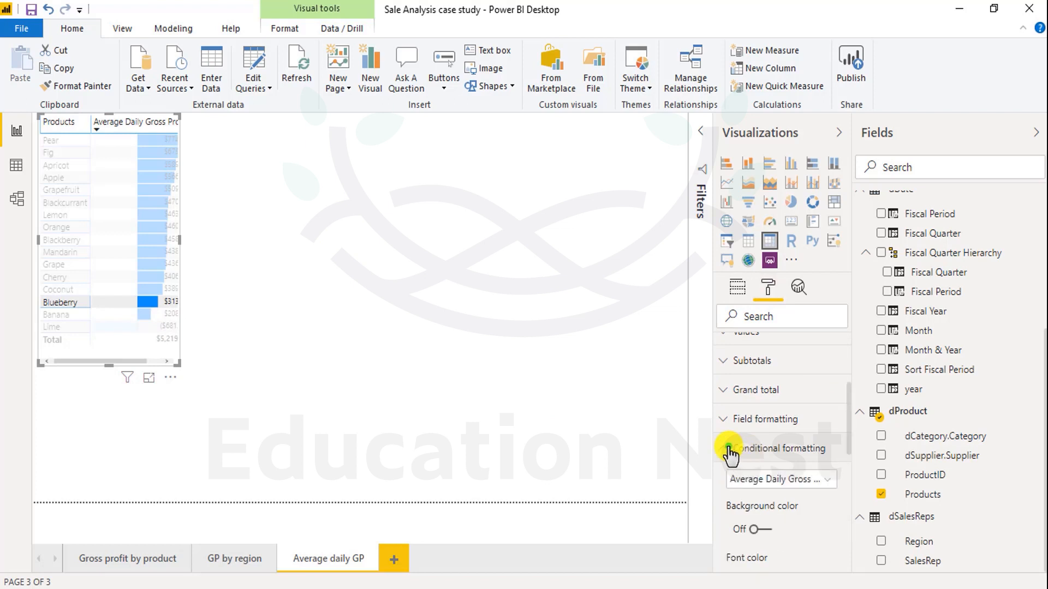
pyautogui.scroll(-2, 772, 465)
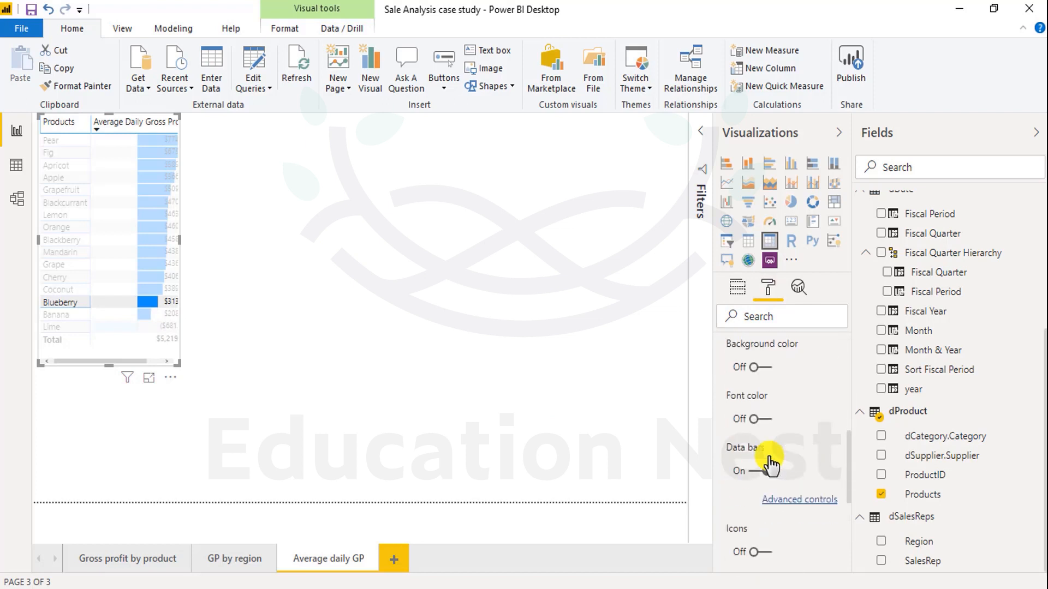
pyautogui.click(789, 505)
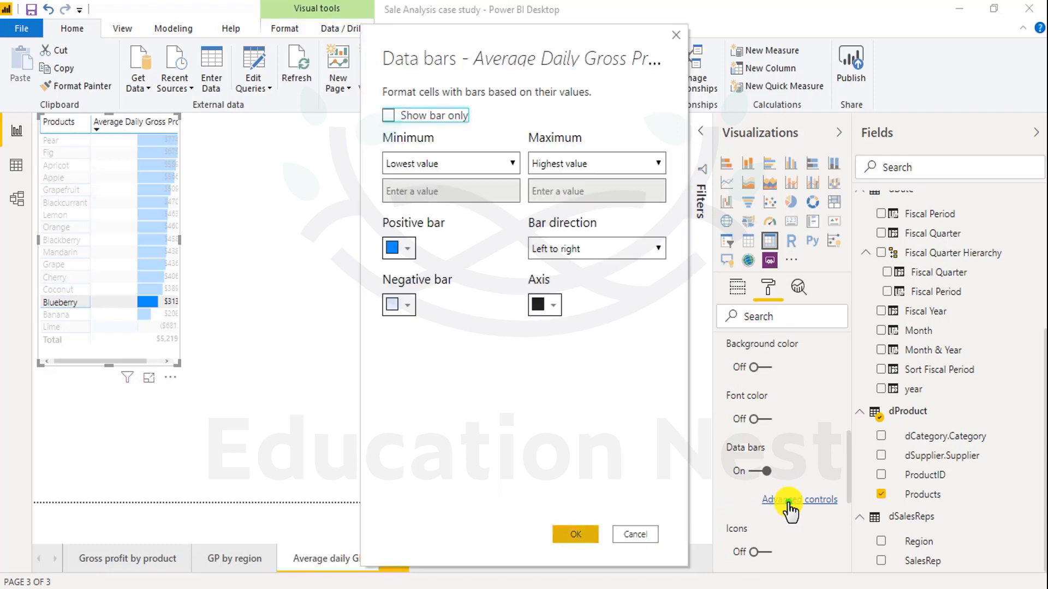
pyautogui.click(408, 249)
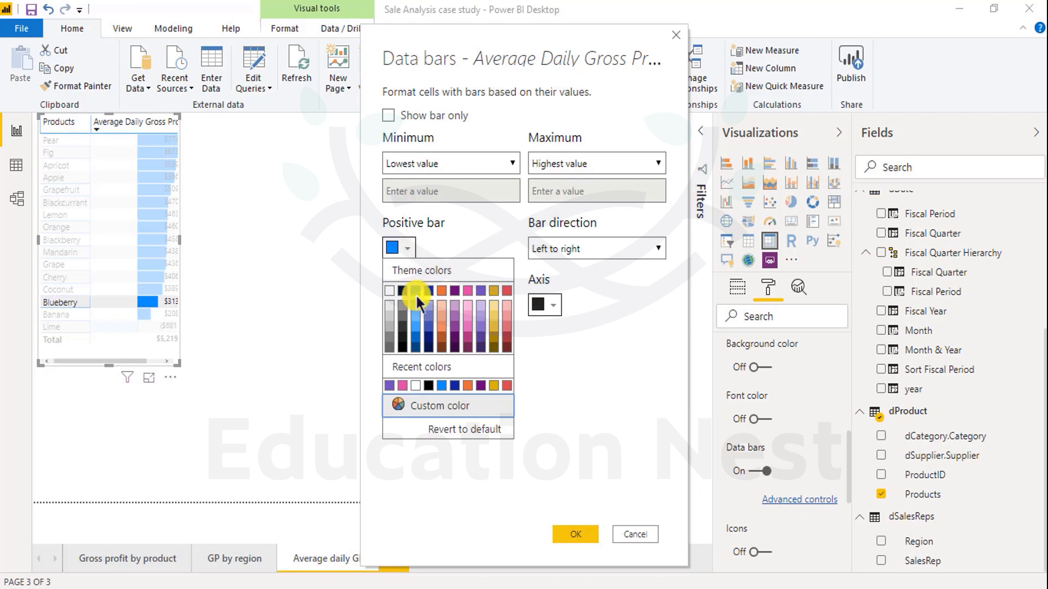
pyautogui.click(442, 292)
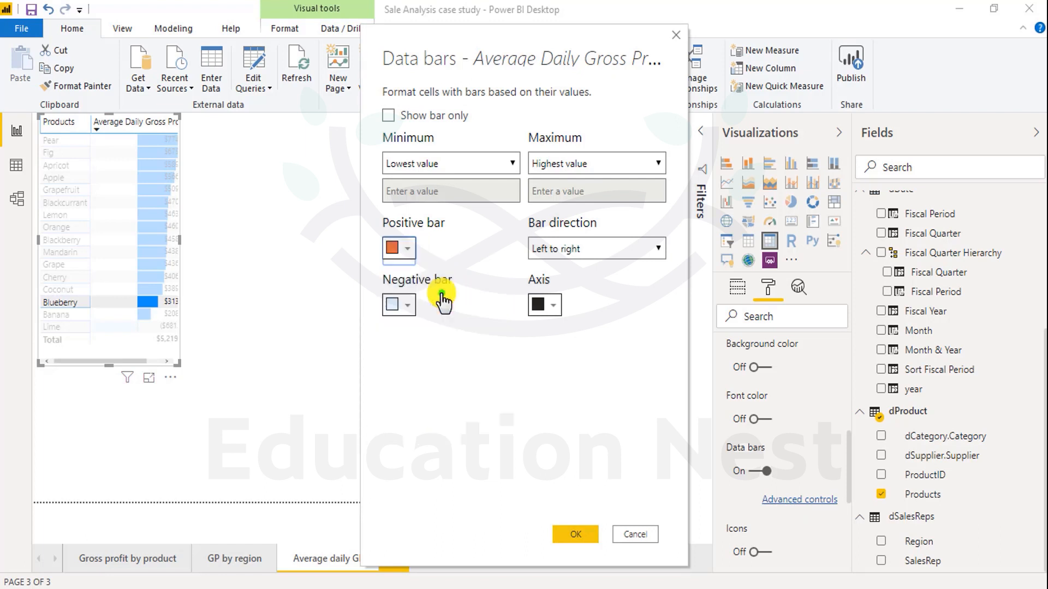
pyautogui.click(403, 304)
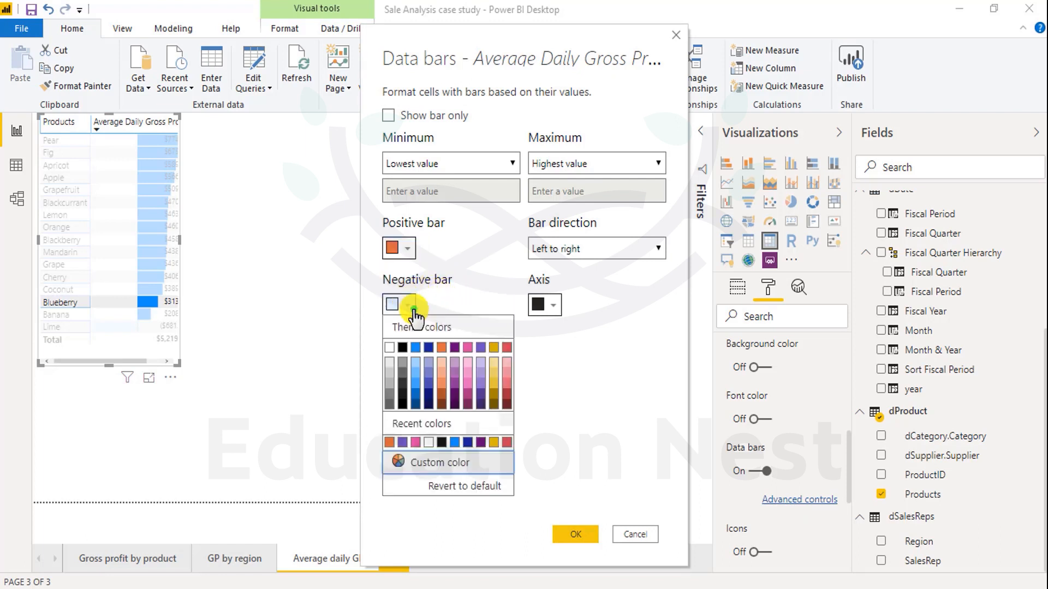
pyautogui.click(416, 350)
pyautogui.click(570, 535)
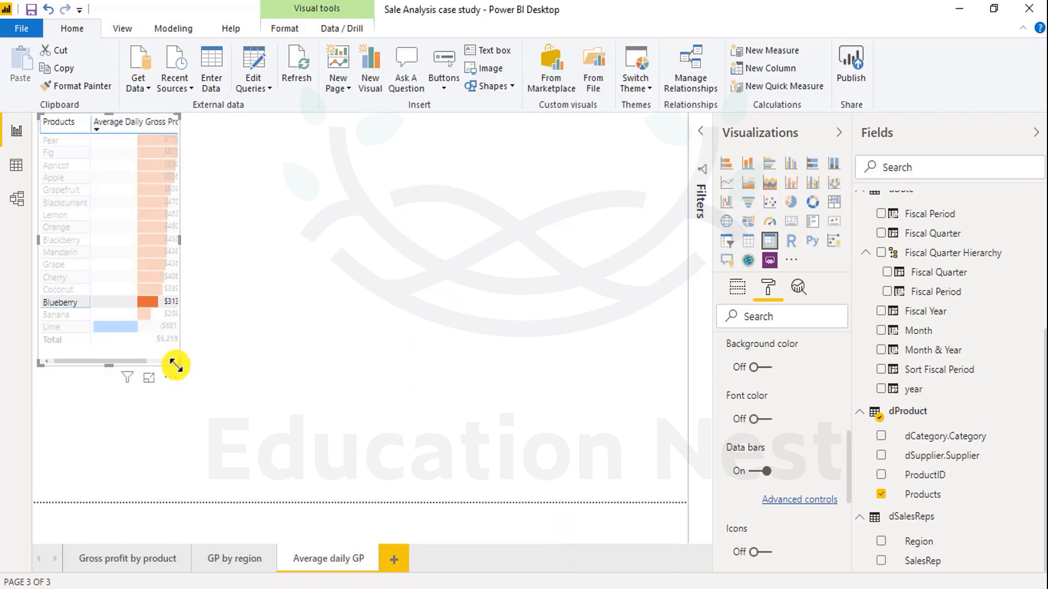
# Step: Widen the matrix until the whole Average Daily Gross Profit column fits, and deselect it
pyautogui.moveTo(181, 371)
pyautogui.mouseDown()
pyautogui.moveTo(202, 373)
pyautogui.moveTo(198, 365)
pyautogui.mouseUp()
pyautogui.click(342, 302)
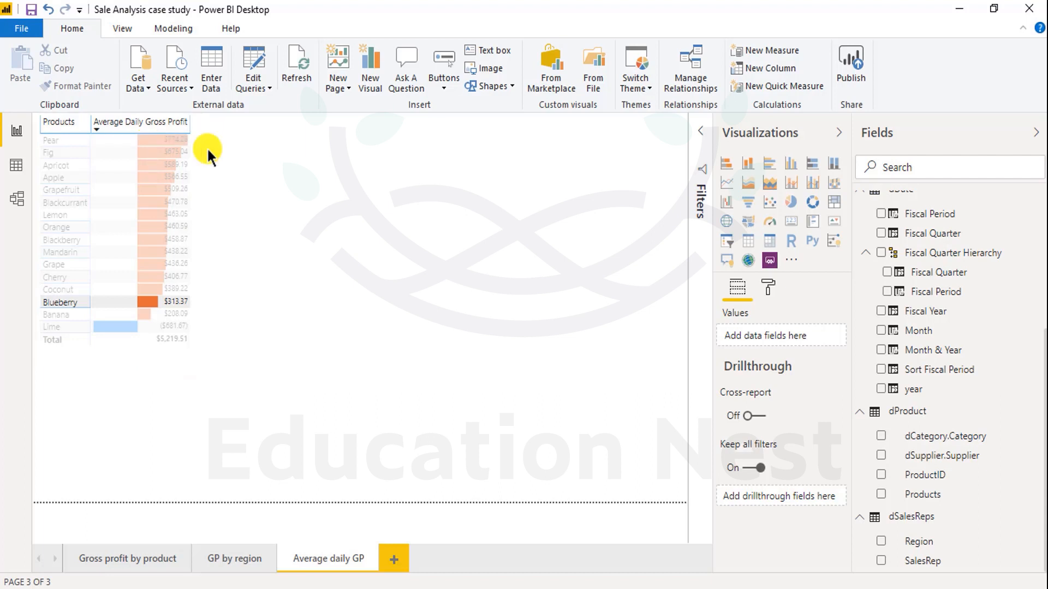
pyautogui.click(292, 329)
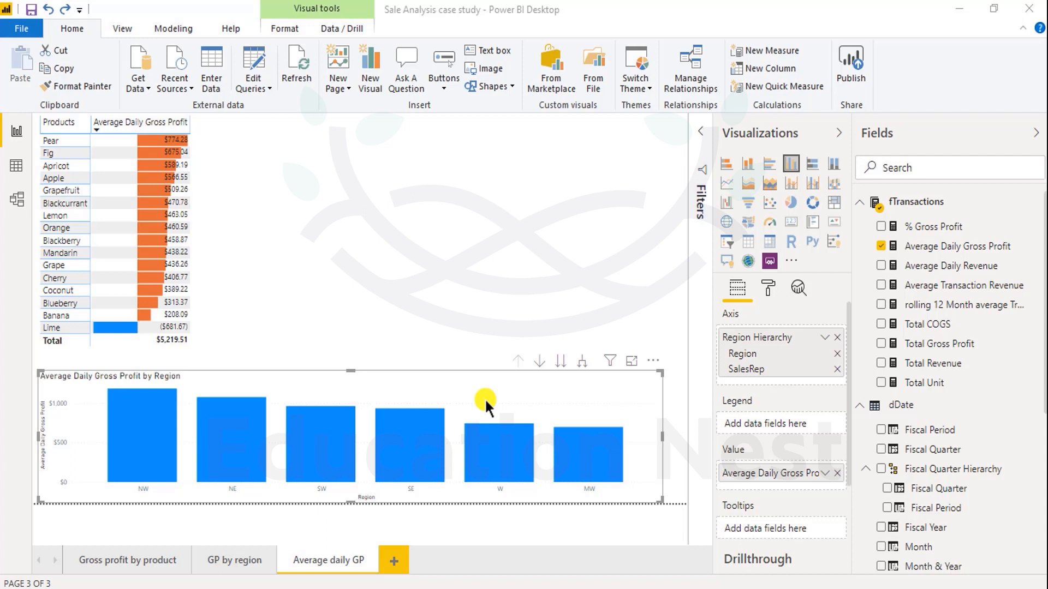
# Step: Turn on drill mode for the region column chart, drill into the NW region's sales reps, and drill back up to regions
pyautogui.click(540, 363)
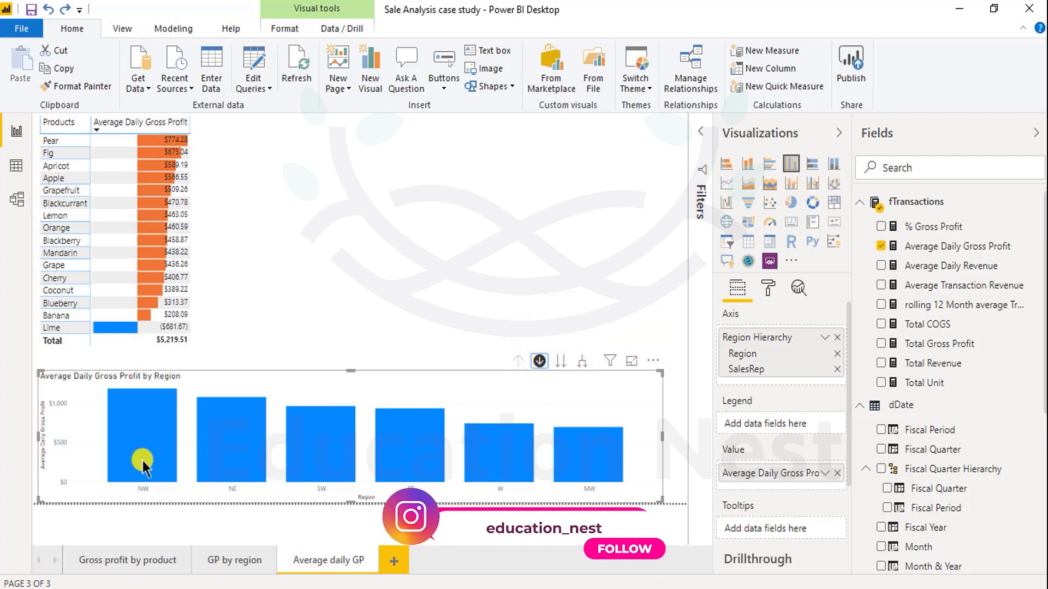
pyautogui.click(146, 434)
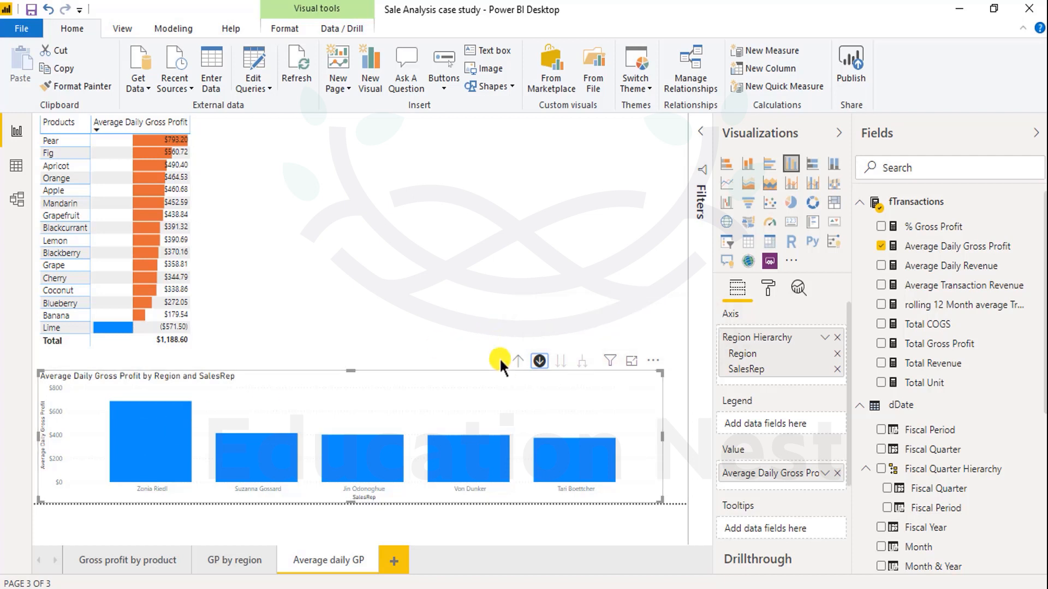
pyautogui.click(518, 362)
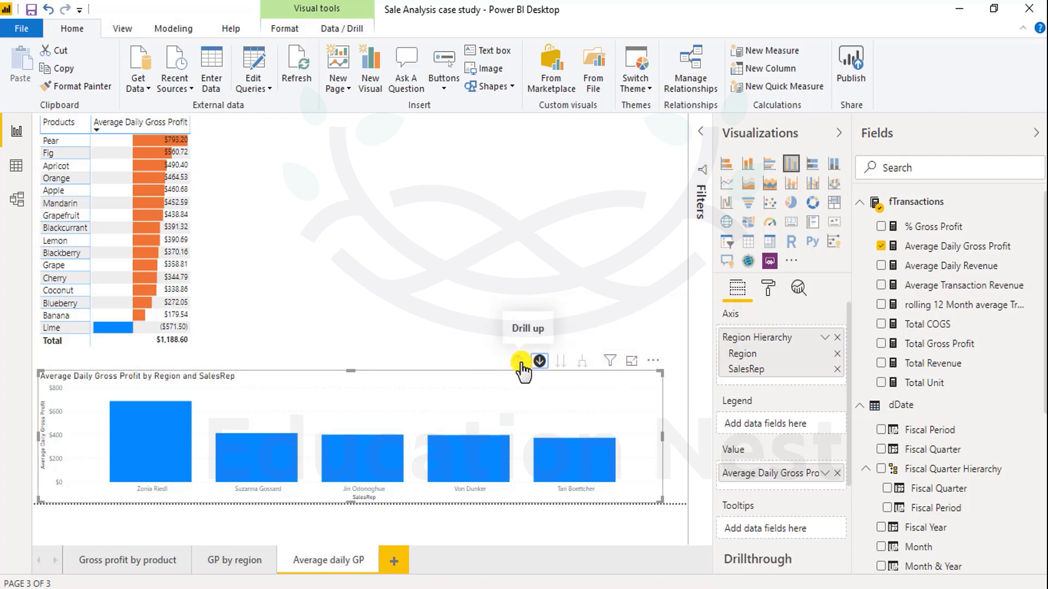
pyautogui.click(520, 362)
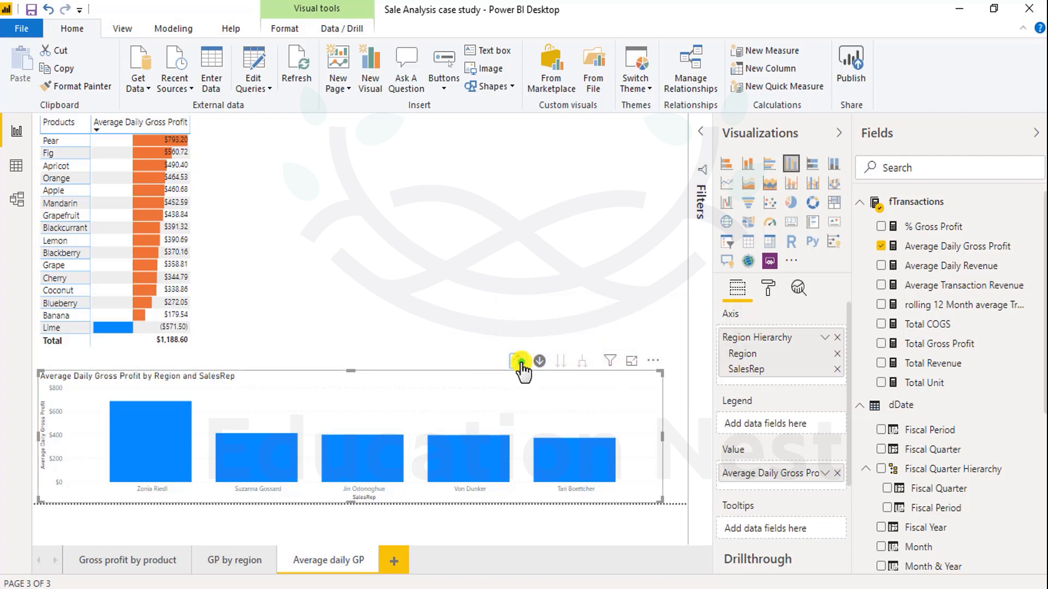
# Step: View the chart at the SalesRep level, return to regions, and expand the hierarchy one level to show Region and SalesRep together
pyautogui.click(559, 364)
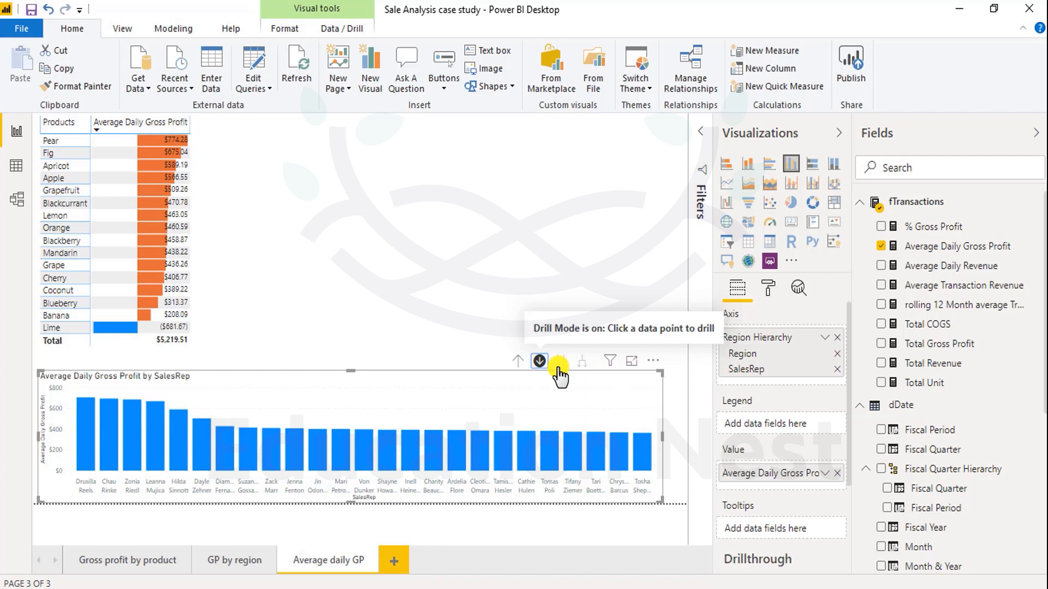
pyautogui.click(517, 361)
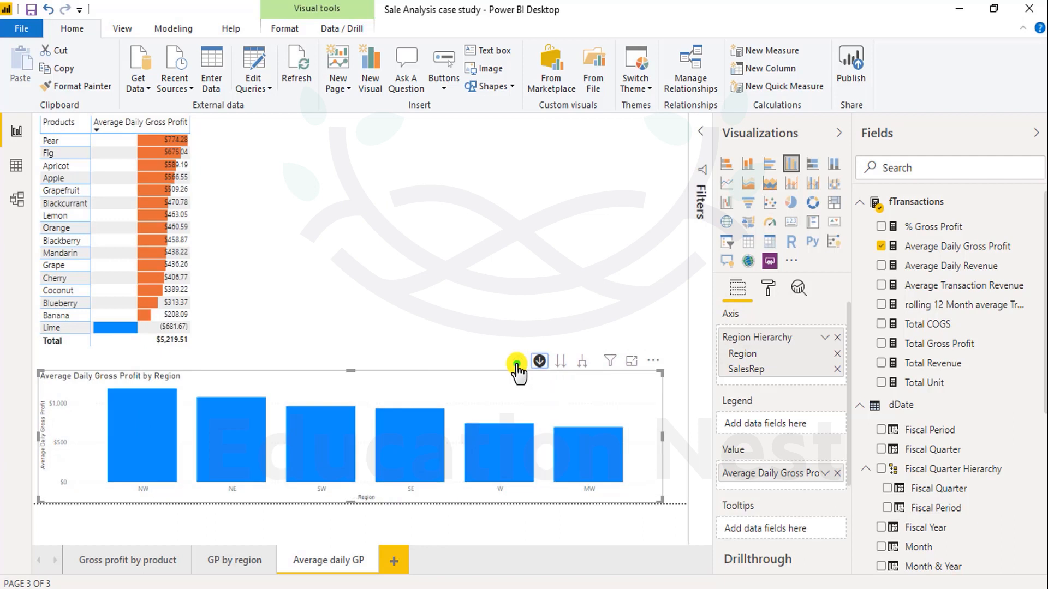
pyautogui.click(582, 364)
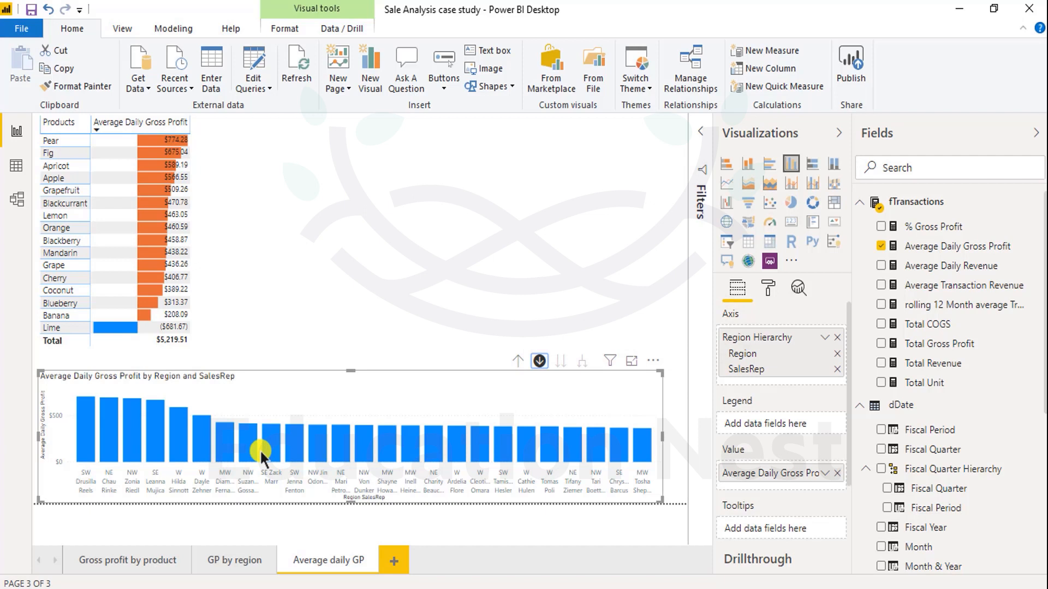
# Step: Open conditional formatting for the column chart's default data color and set it to format by rules
pyautogui.click(767, 288)
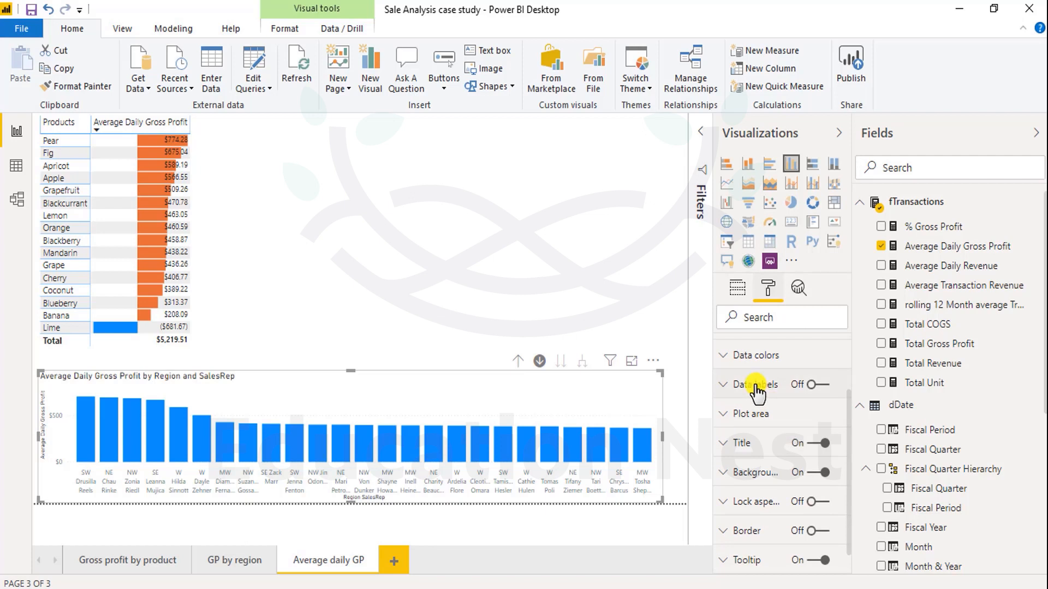
pyautogui.scroll(-3, 765, 407)
pyautogui.click(727, 366)
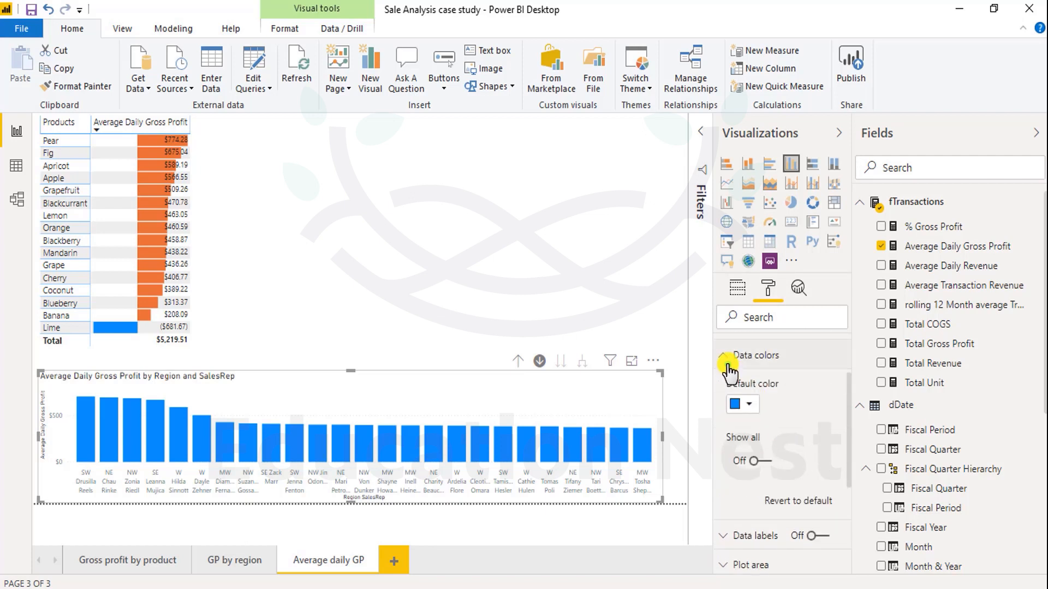
pyautogui.click(833, 385)
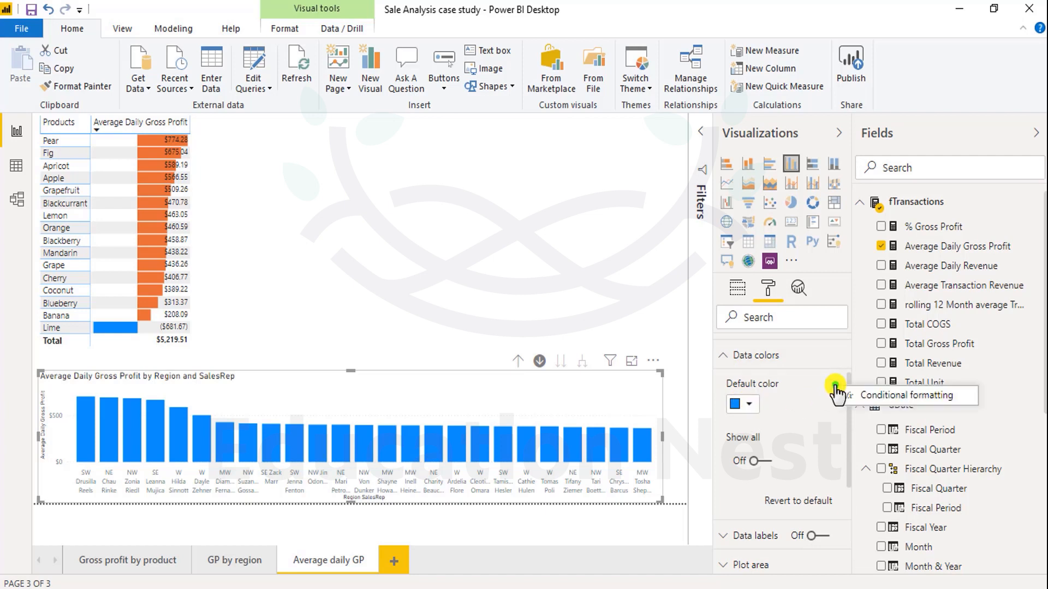
pyautogui.click(870, 393)
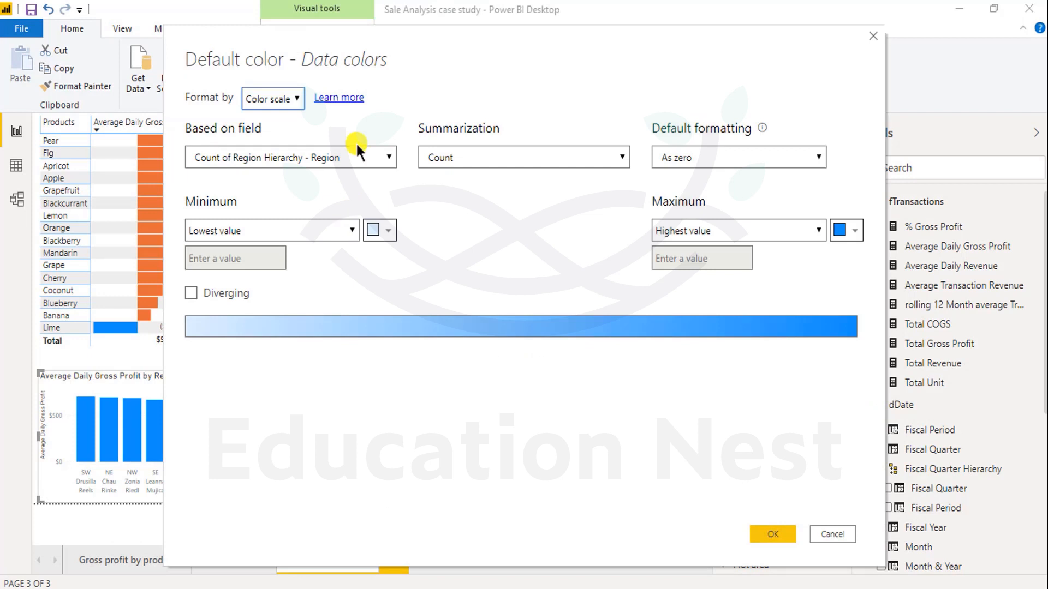
pyautogui.click(288, 100)
pyautogui.click(271, 133)
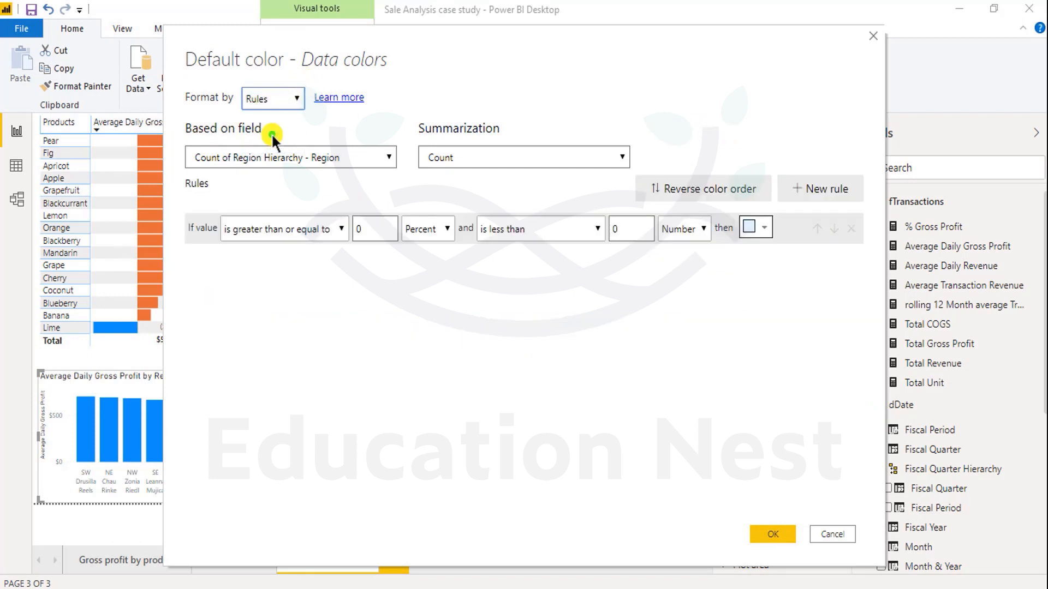
# Step: Color columns pink when average daily gross profit is a number greater than or equal to 450 and less than 800
pyautogui.click(421, 228)
pyautogui.click(426, 244)
pyautogui.moveTo(378, 222); pyautogui.dragTo(338, 233)
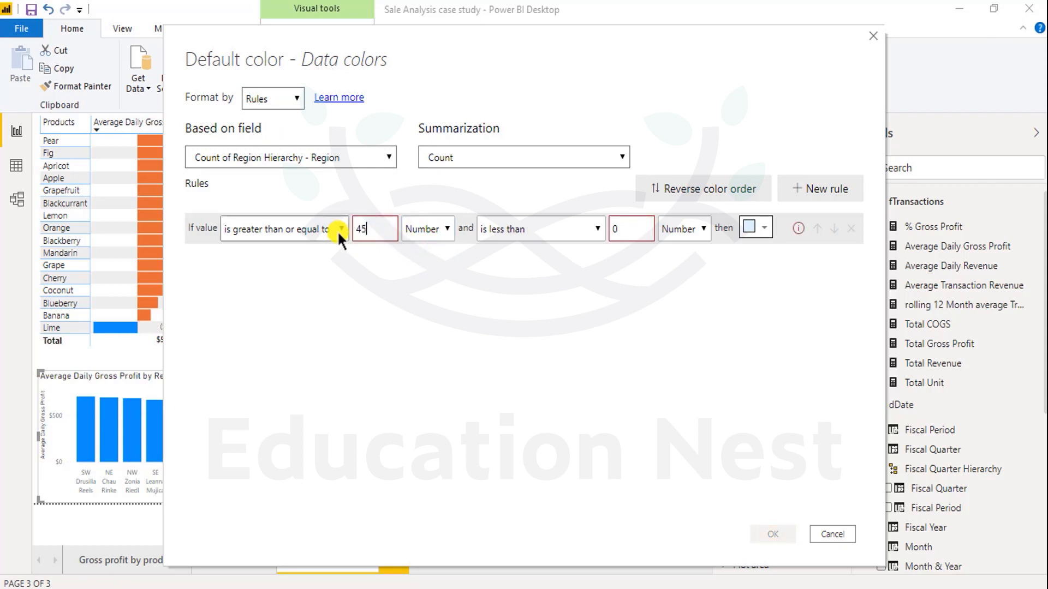
pyautogui.write('450')
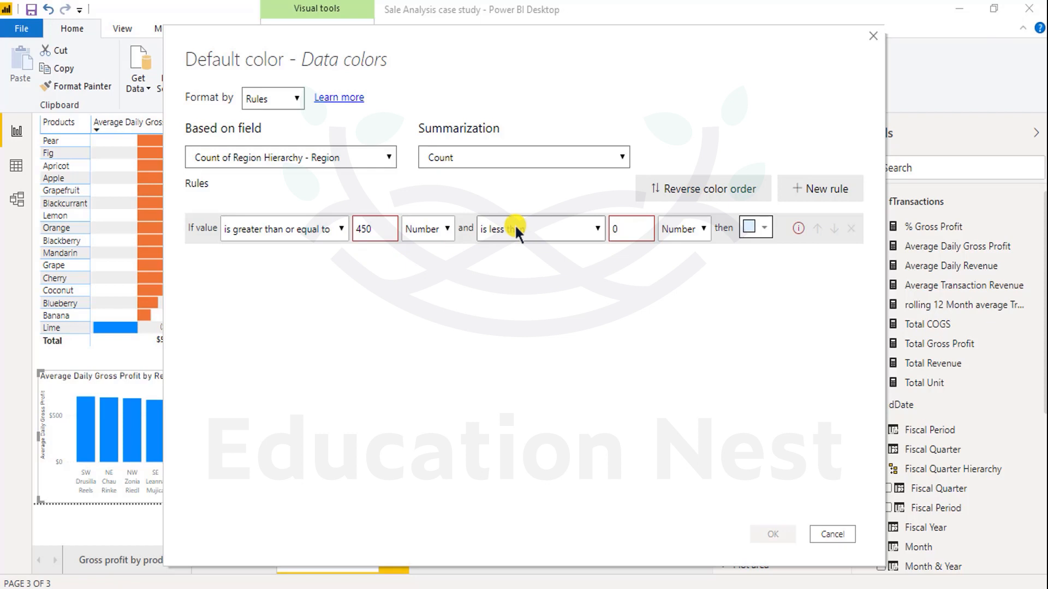
pyautogui.moveTo(628, 228); pyautogui.dragTo(614, 229)
pyautogui.write('800')
pyautogui.click(766, 230)
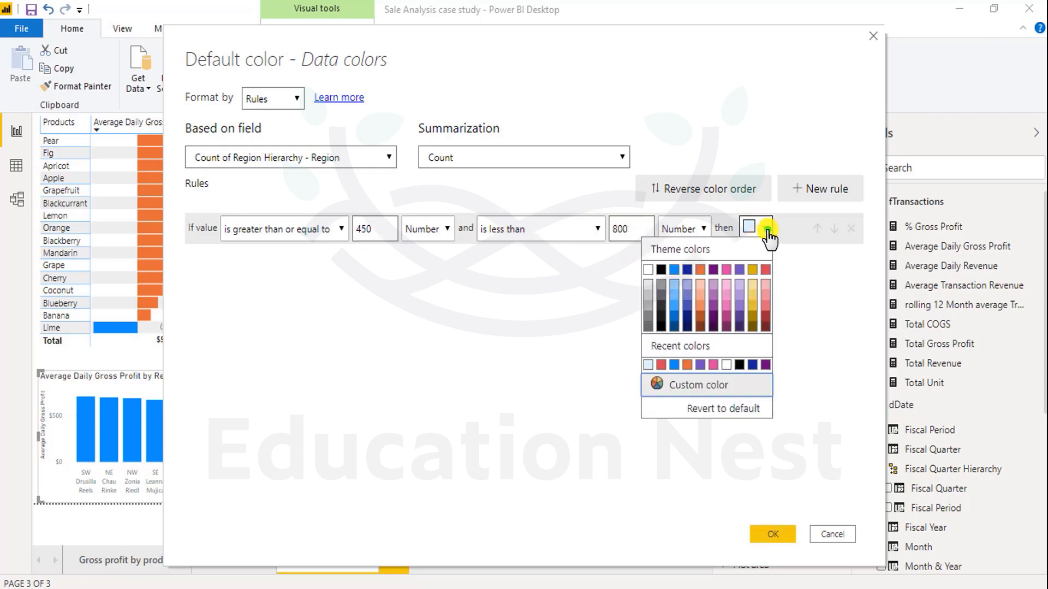
pyautogui.click(726, 269)
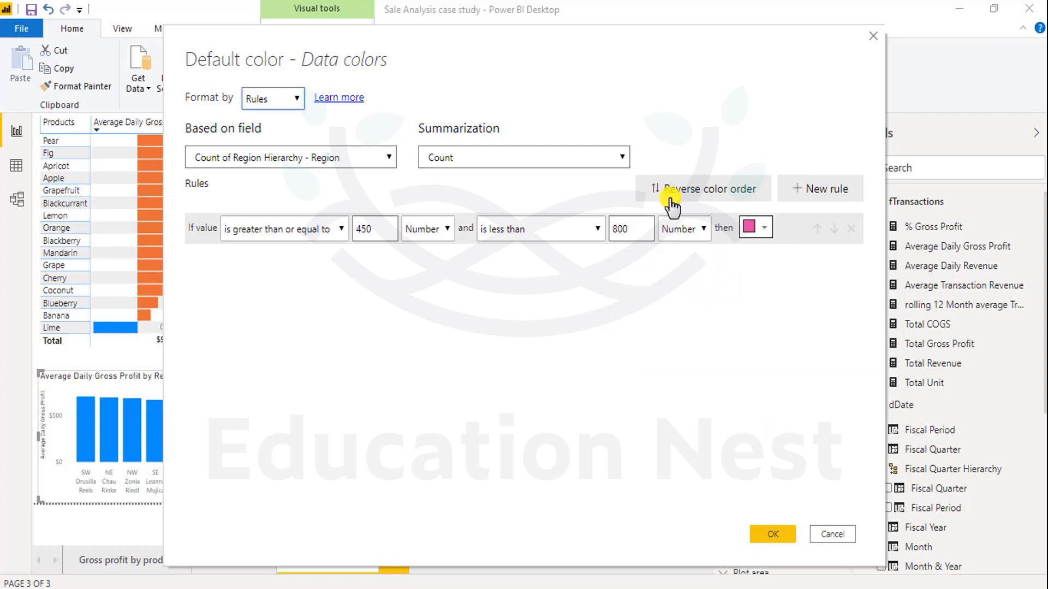
pyautogui.click(352, 162)
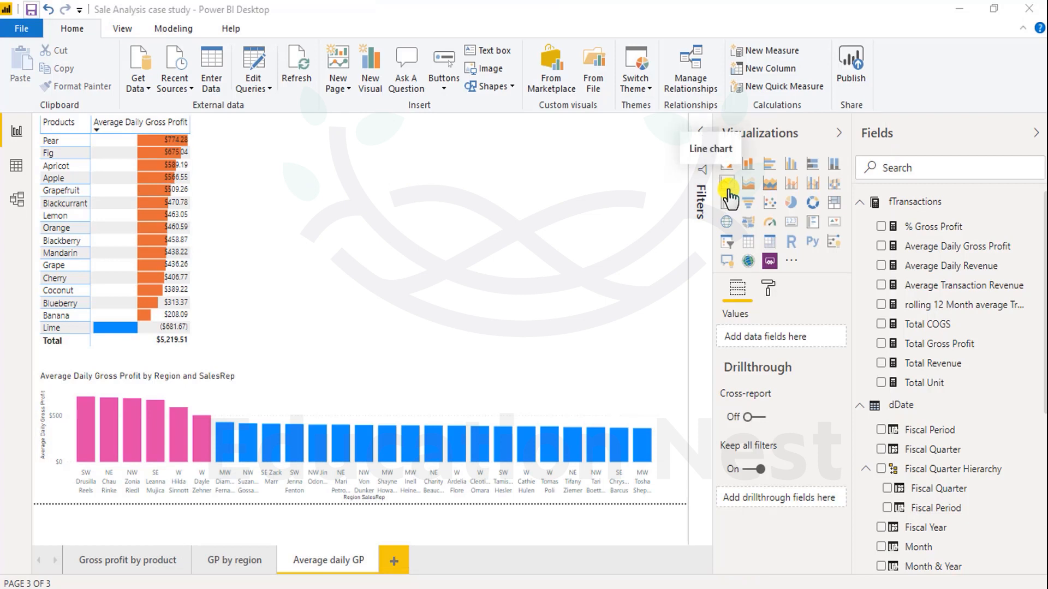
# Step: Add a line chart of Average Daily Gross Profit by Fiscal Period, and shorten it to less than half its height
pyautogui.click(727, 187)
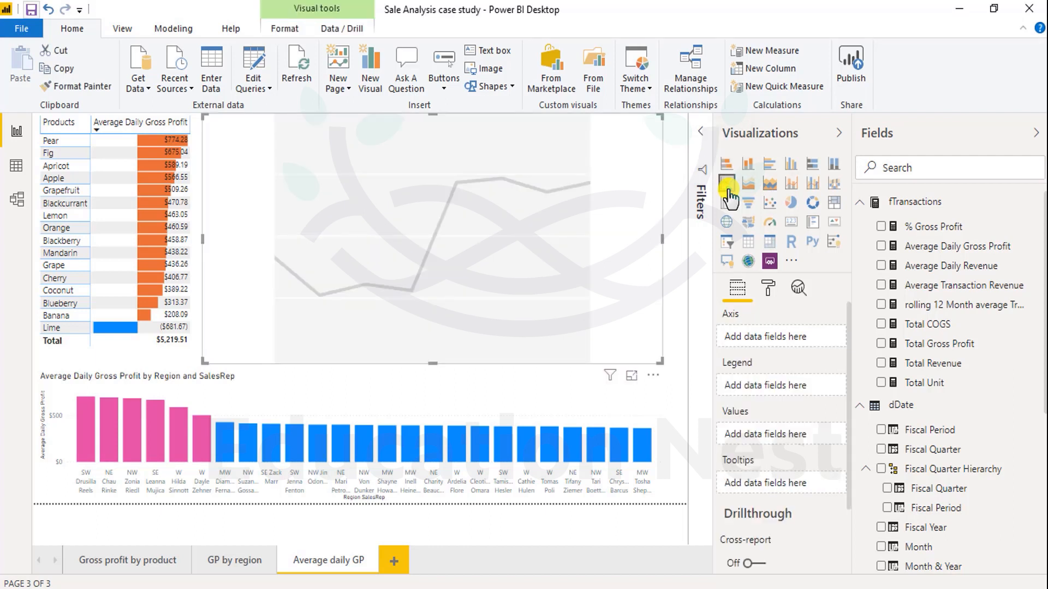
pyautogui.moveTo(912, 434)
pyautogui.mouseDown()
pyautogui.moveTo(882, 435)
pyautogui.moveTo(768, 343)
pyautogui.mouseUp()
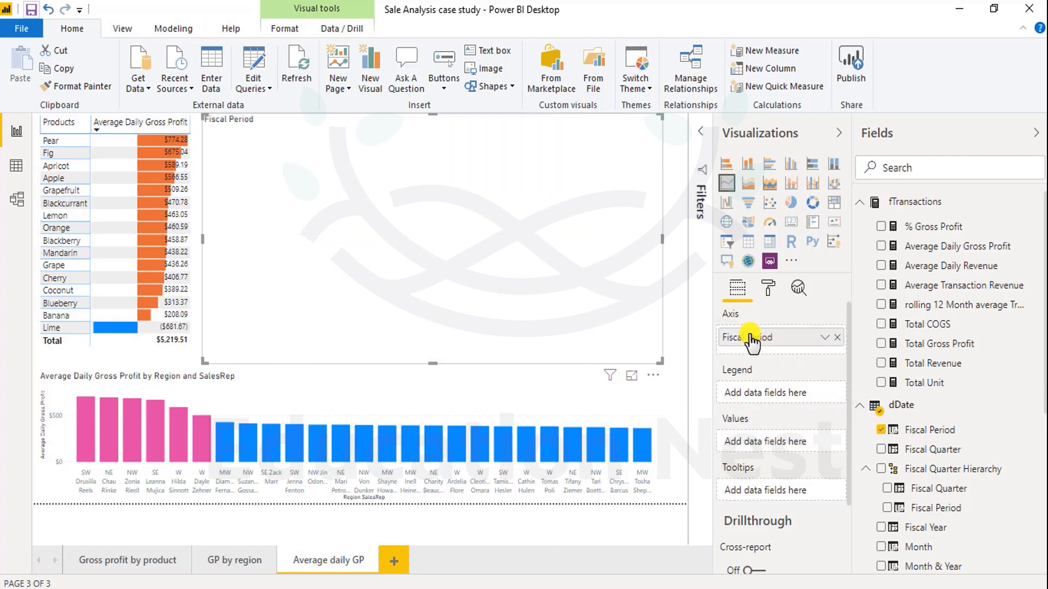
pyautogui.moveTo(925, 246)
pyautogui.mouseDown()
pyautogui.moveTo(803, 421)
pyautogui.moveTo(744, 440)
pyautogui.moveTo(765, 441)
pyautogui.mouseUp()
pyautogui.moveTo(435, 364); pyautogui.dragTo(441, 205)
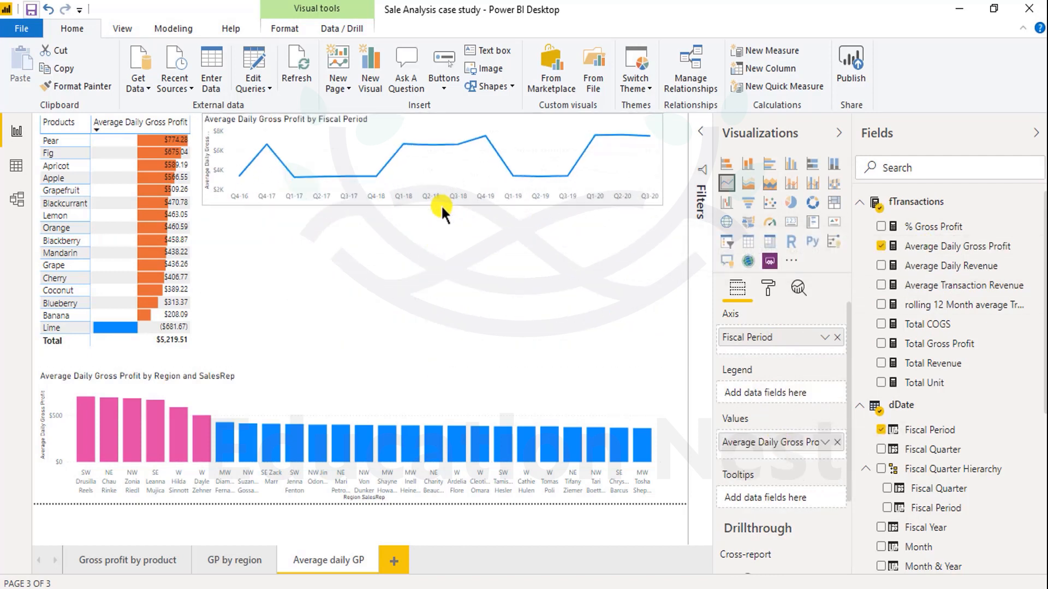
pyautogui.click(441, 207)
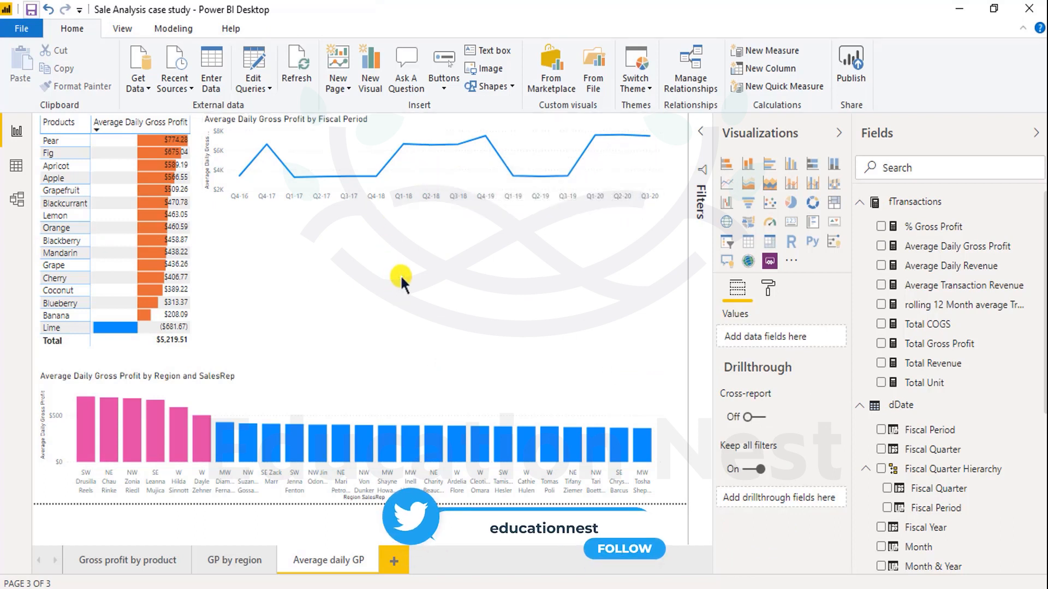
# Step: Add a multi-row card with Total Revenue, Total COGS, Total Gross Profit and % Gross Profit below the line chart, and reduce its height
pyautogui.click(810, 234)
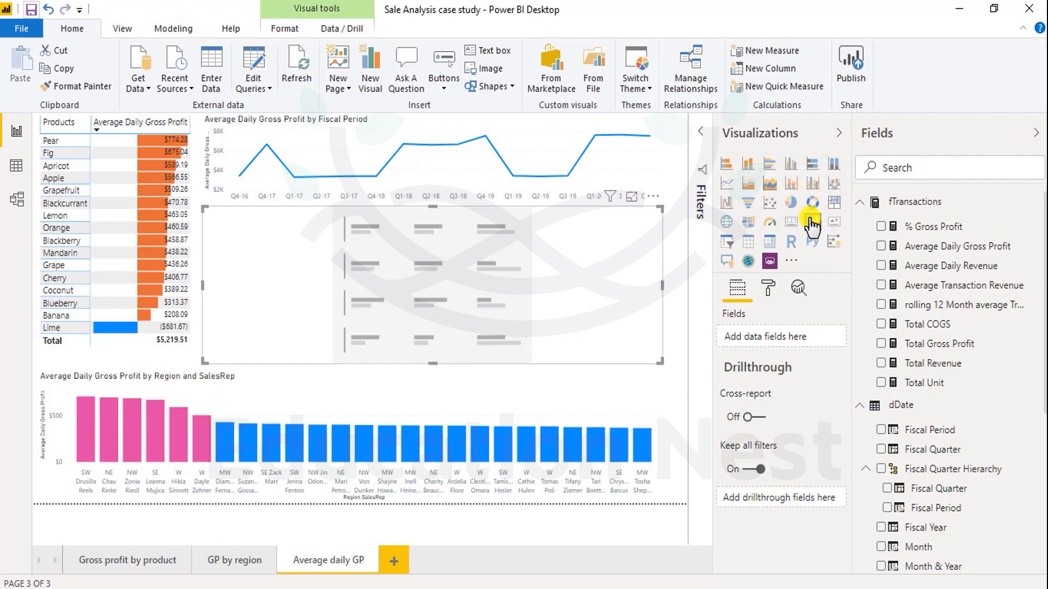
pyautogui.click(883, 363)
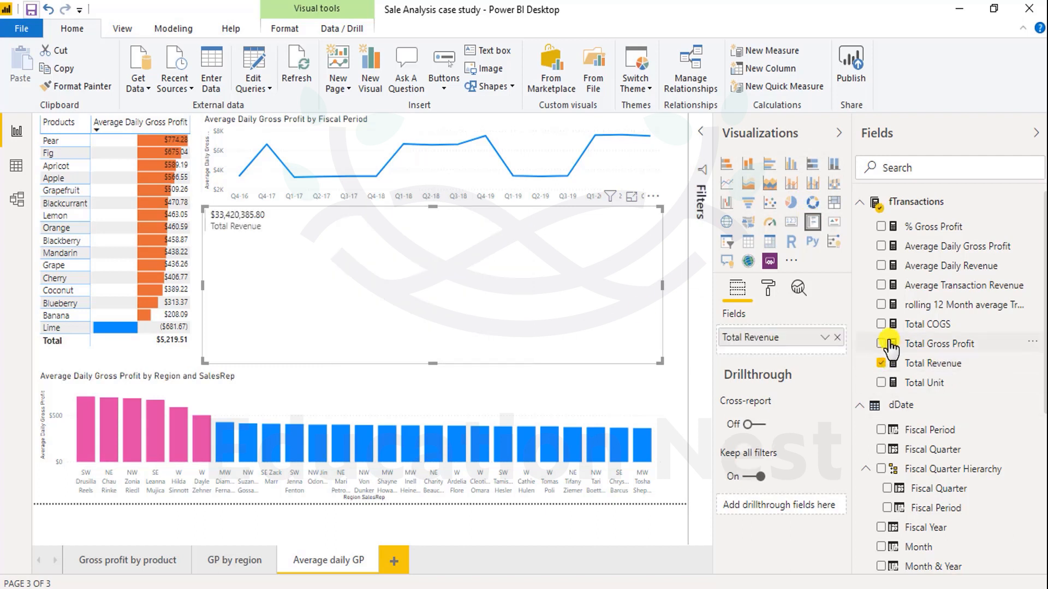
pyautogui.click(881, 324)
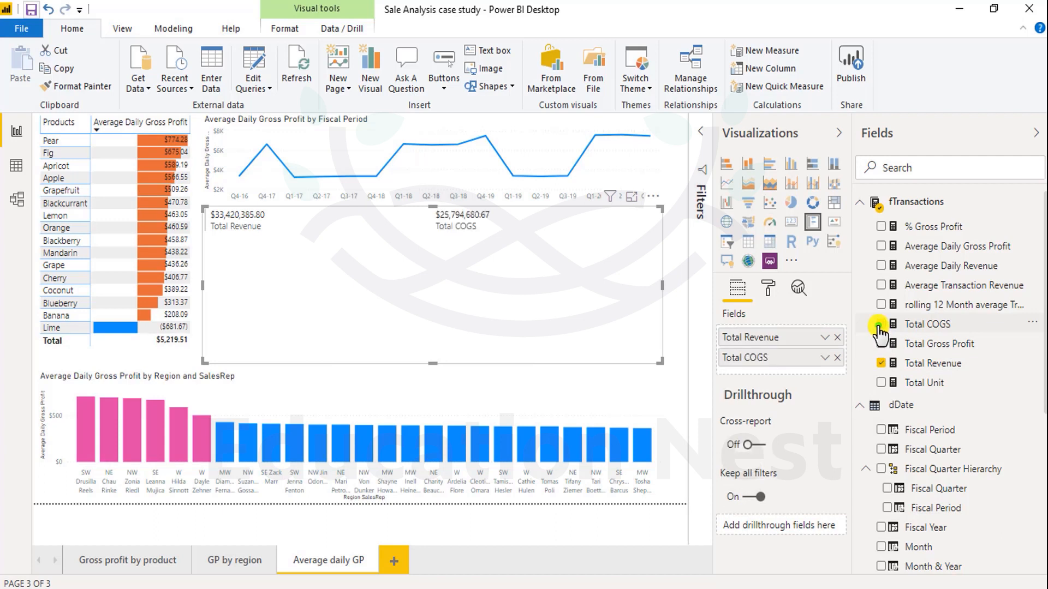
pyautogui.click(883, 344)
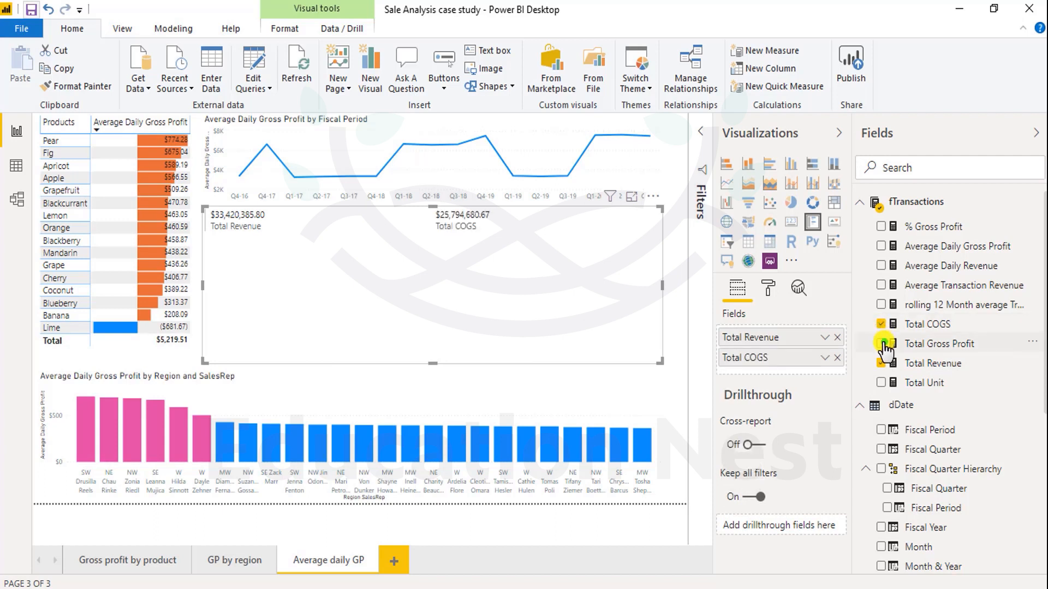
pyautogui.click(880, 227)
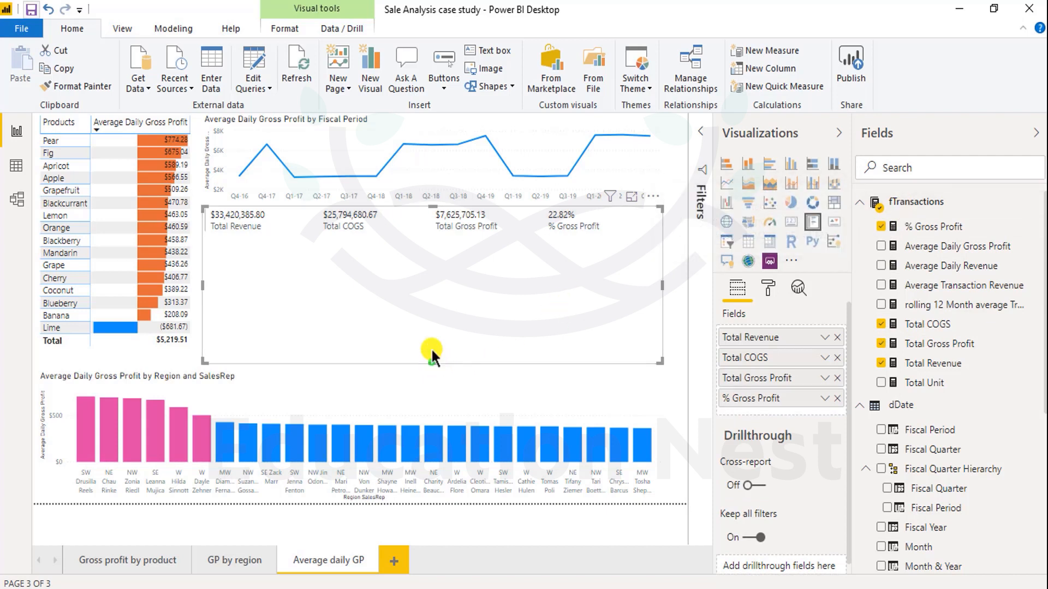
pyautogui.moveTo(432, 352); pyautogui.dragTo(426, 263)
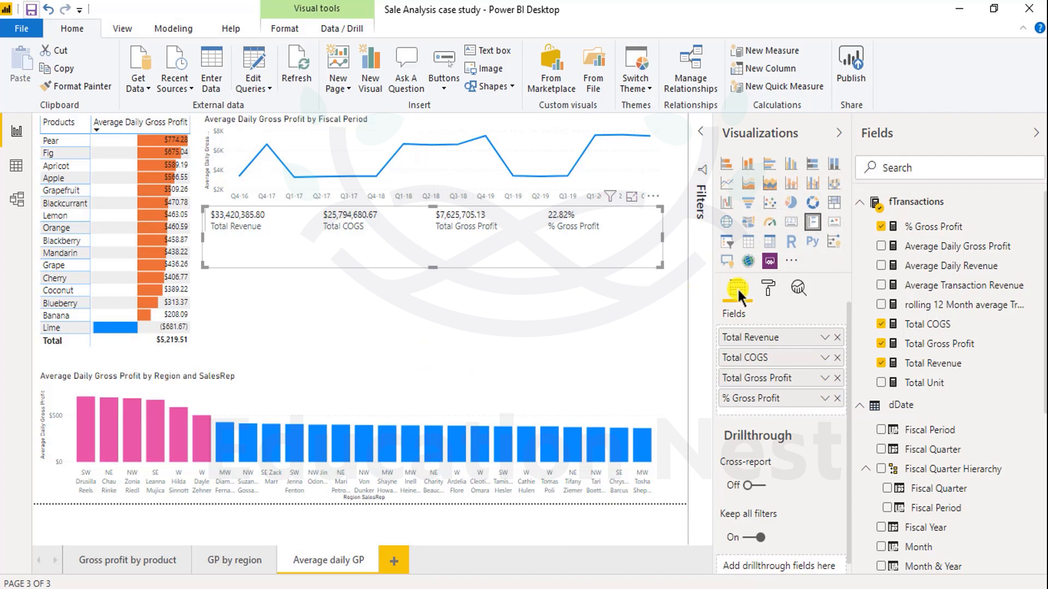
# Step: Turn off the bar in the multi-row card and set the card background to light blue
pyautogui.click(765, 291)
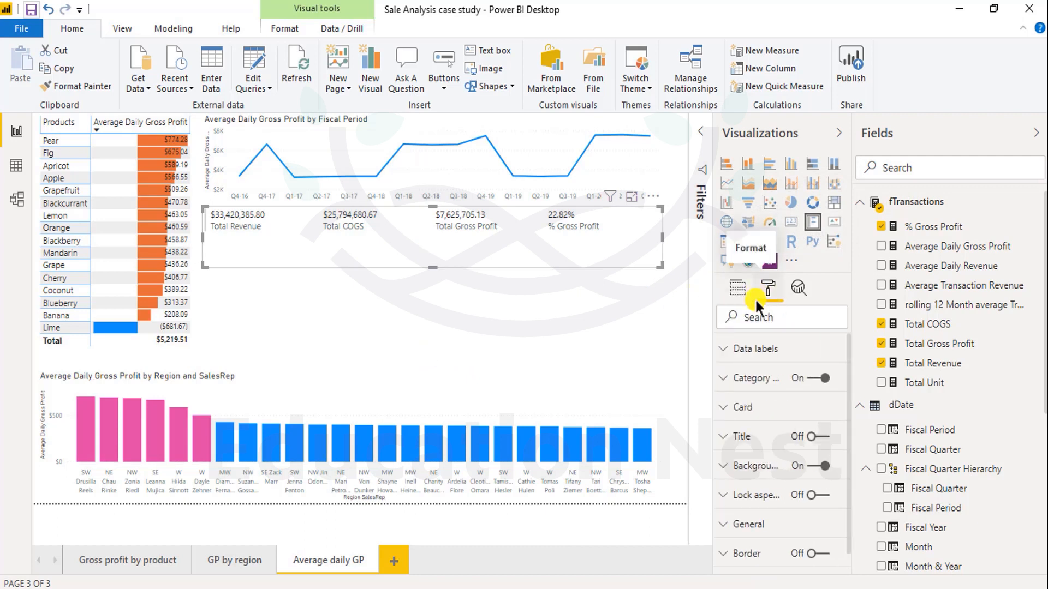
pyautogui.click(737, 410)
pyautogui.click(764, 512)
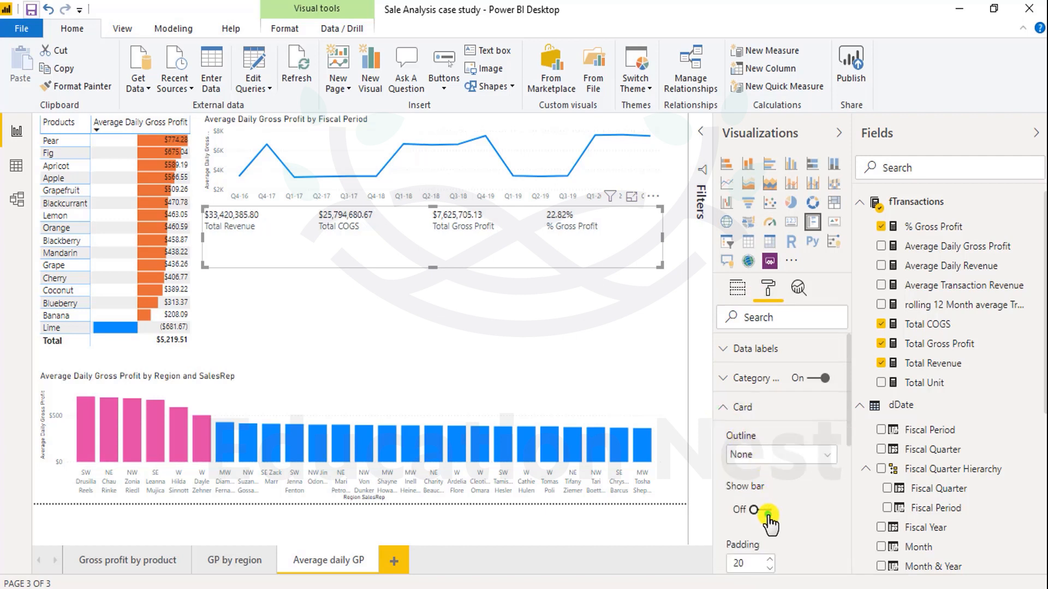
pyautogui.scroll(-3, 764, 508)
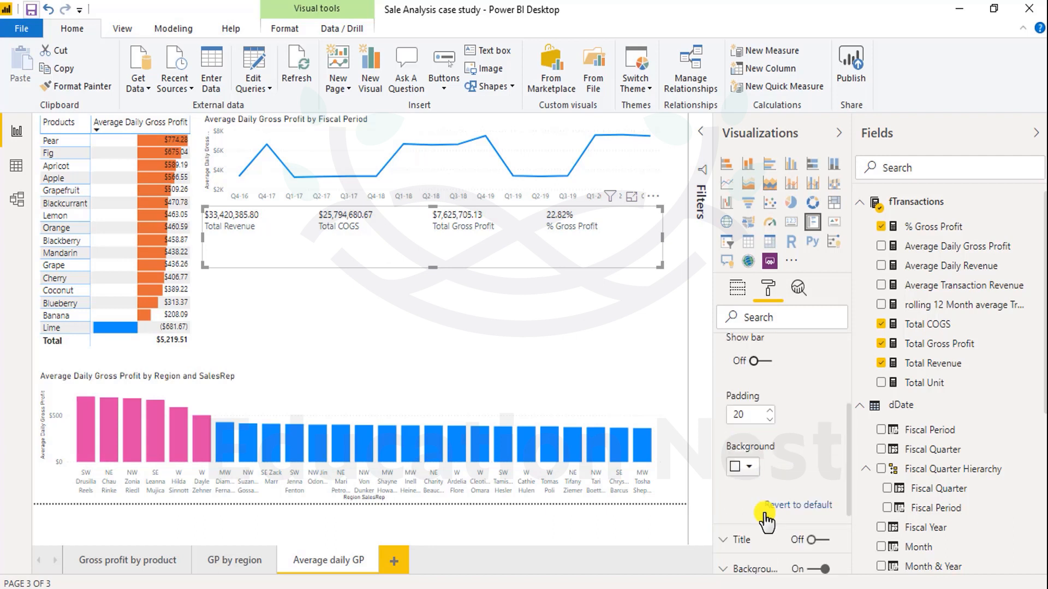
pyautogui.click(752, 455)
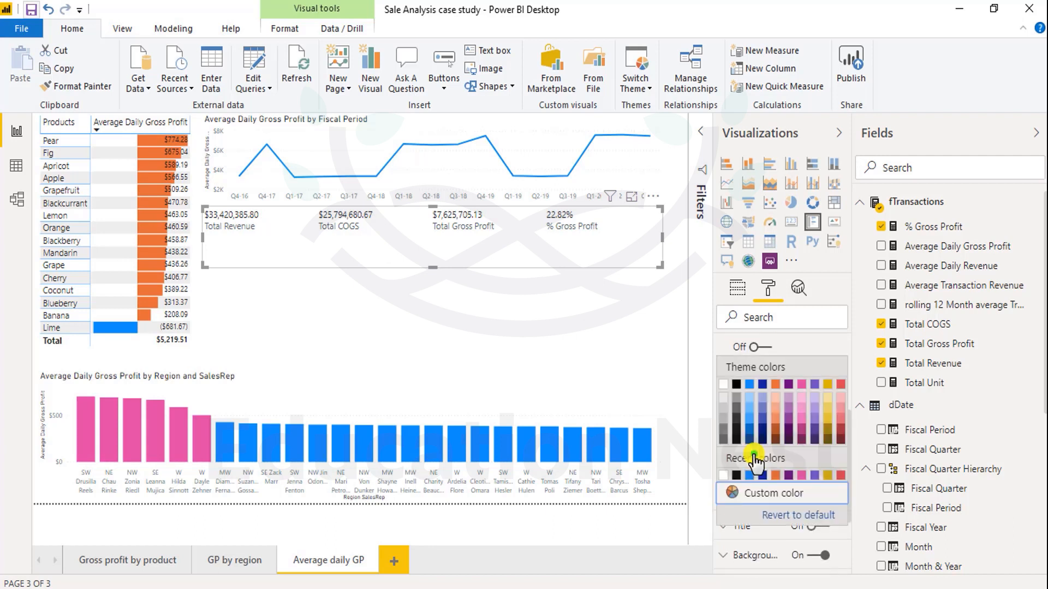
pyautogui.click(746, 397)
pyautogui.scroll(-2, 772, 349)
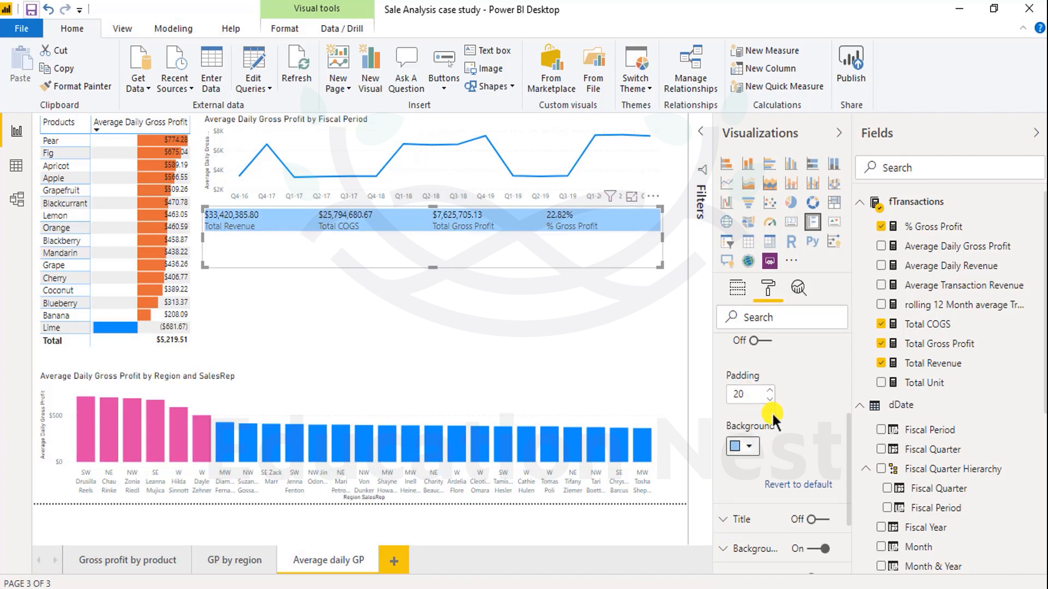
# Step: Set the text size of the multi-row card's category labels to 16 pt
pyautogui.scroll(5, 756, 493)
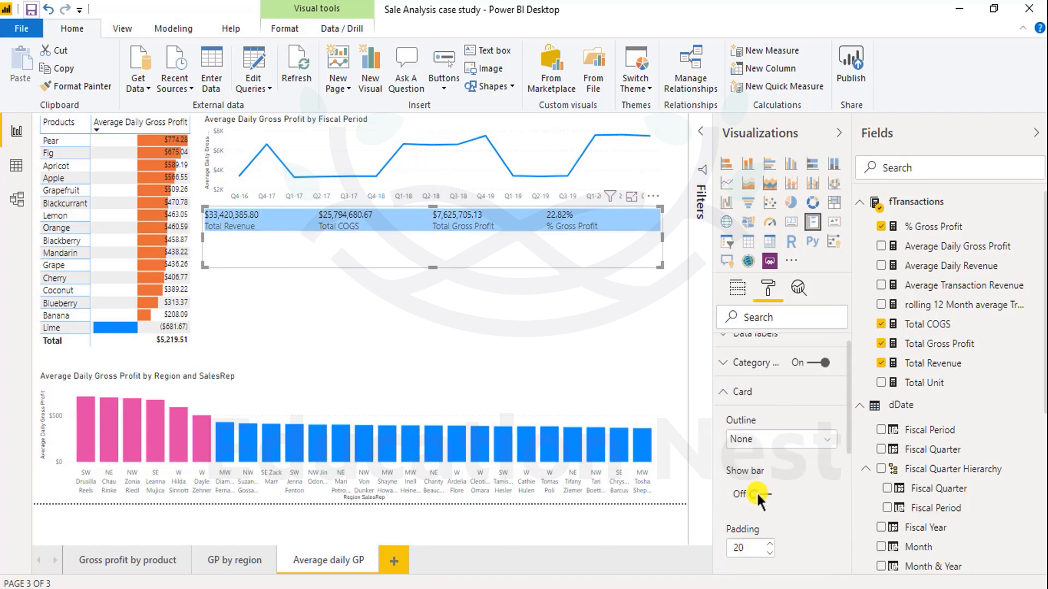
pyautogui.click(719, 378)
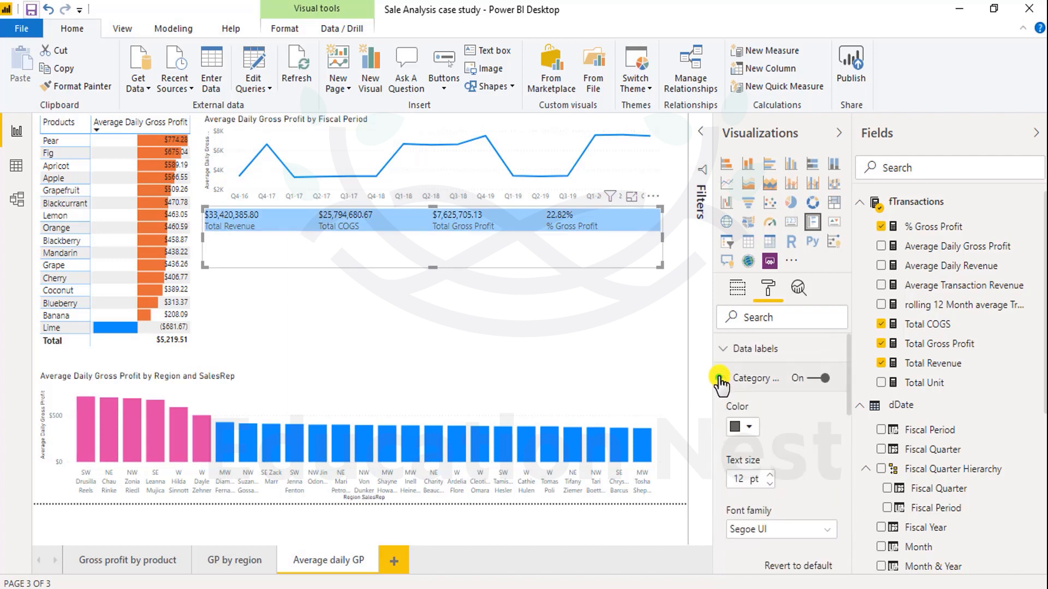
pyautogui.click(775, 475)
pyautogui.click(774, 475)
pyautogui.click(772, 476)
pyautogui.click(769, 475)
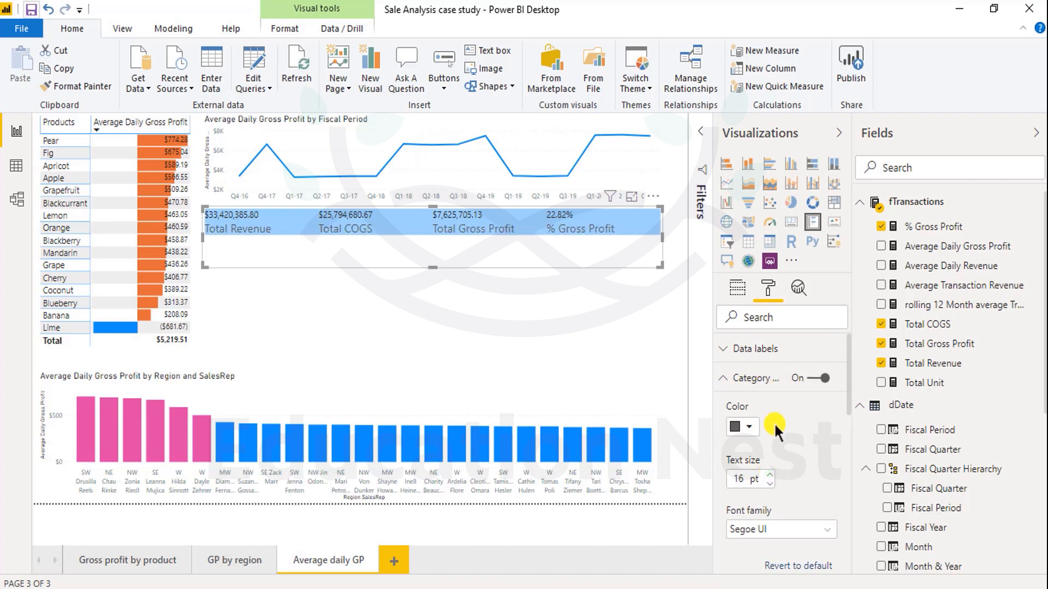
# Step: Set the text size of the multi-row card's data labels to 18 pt, and shorten the card to fit its content
pyautogui.click(725, 349)
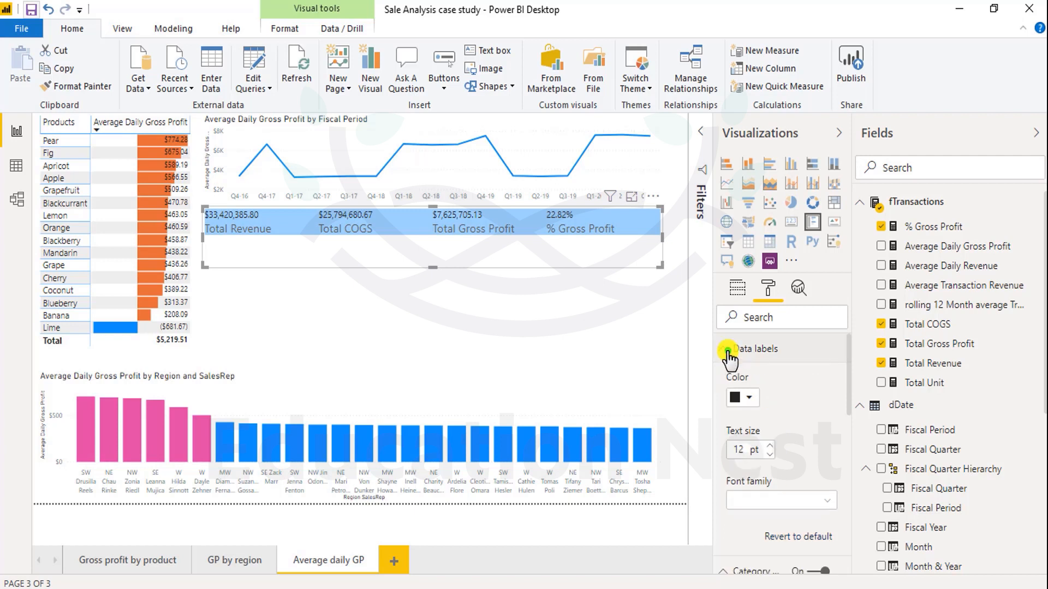
pyautogui.click(771, 445)
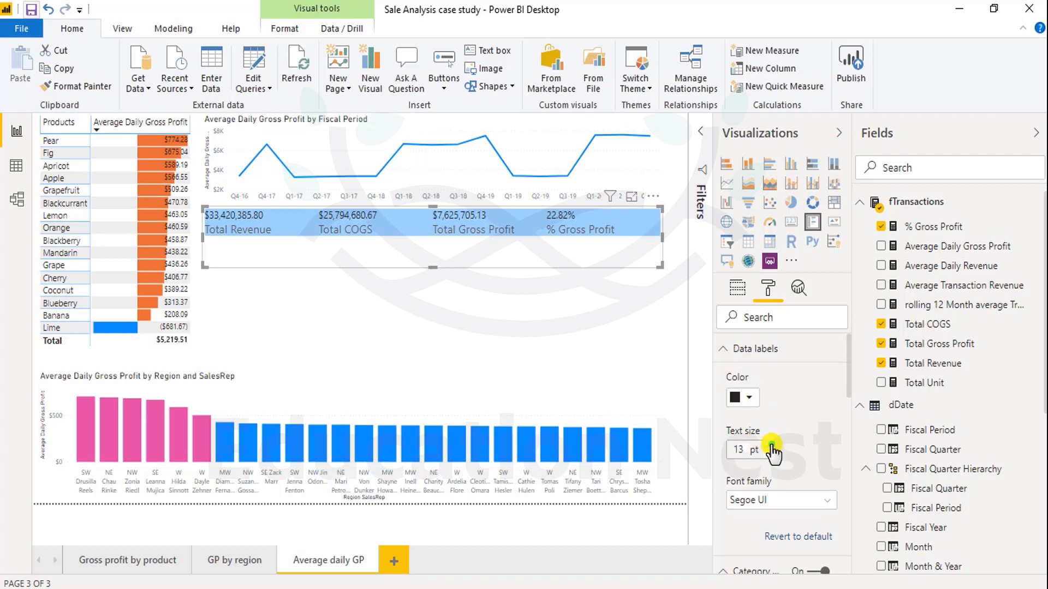
pyautogui.click(771, 446)
pyautogui.click(771, 445)
pyautogui.click(772, 446)
pyautogui.click(771, 445)
pyautogui.click(771, 445)
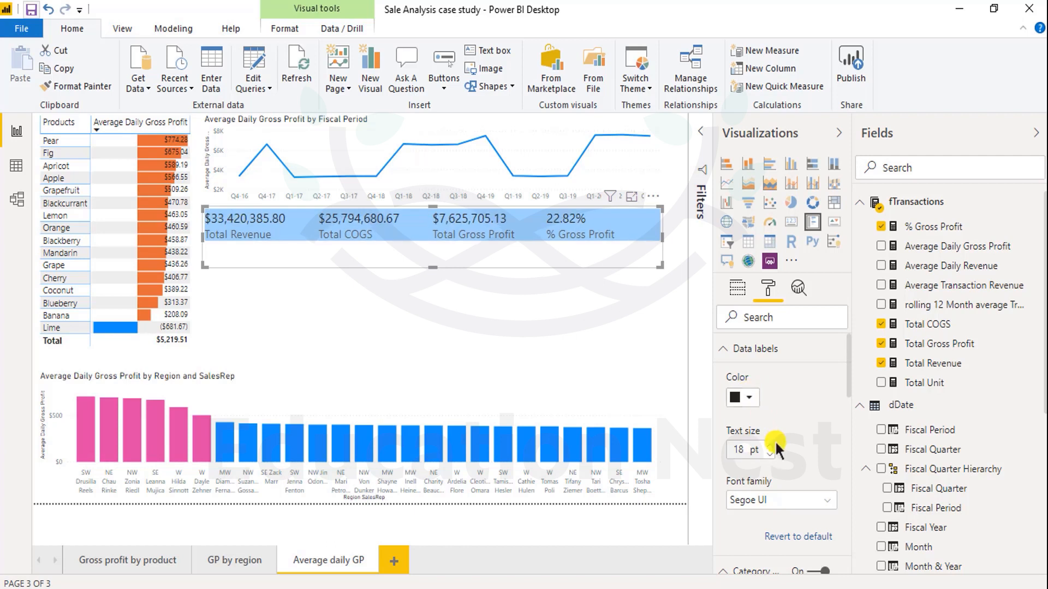
pyautogui.moveTo(432, 266); pyautogui.dragTo(438, 241)
pyautogui.click(447, 263)
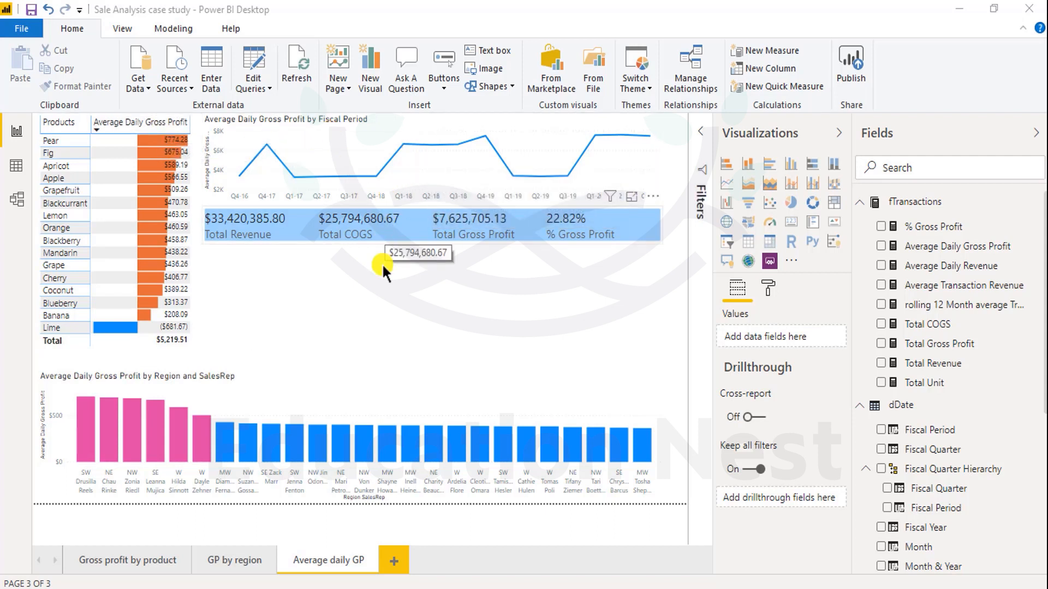
# Step: Sort the product matrix alphabetically by Products, and turn on interaction editing with the matrix selected
pyautogui.click(59, 126)
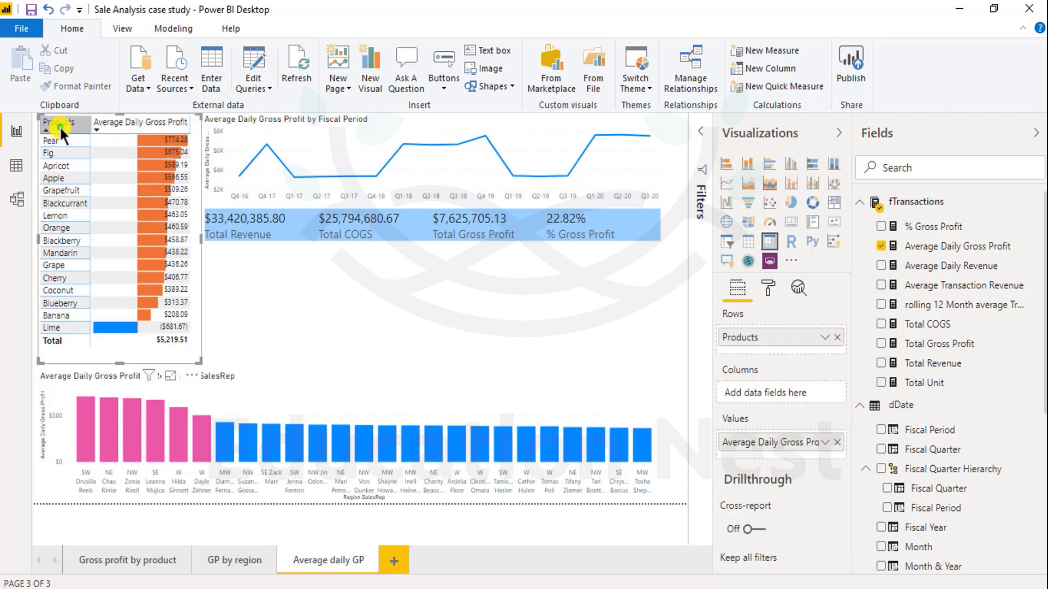
pyautogui.click(60, 123)
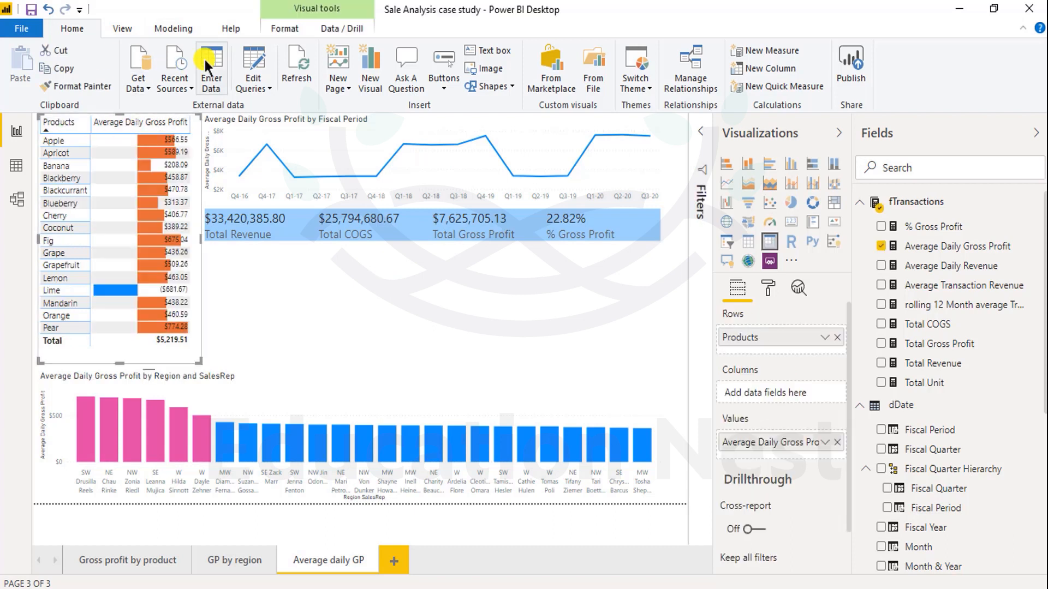
pyautogui.click(283, 27)
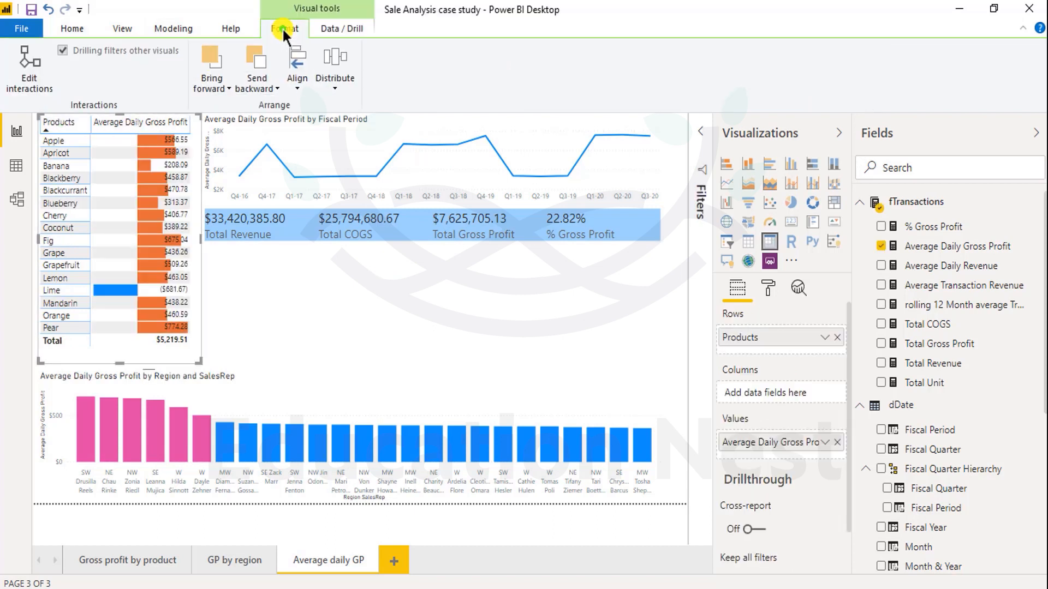
pyautogui.click(29, 68)
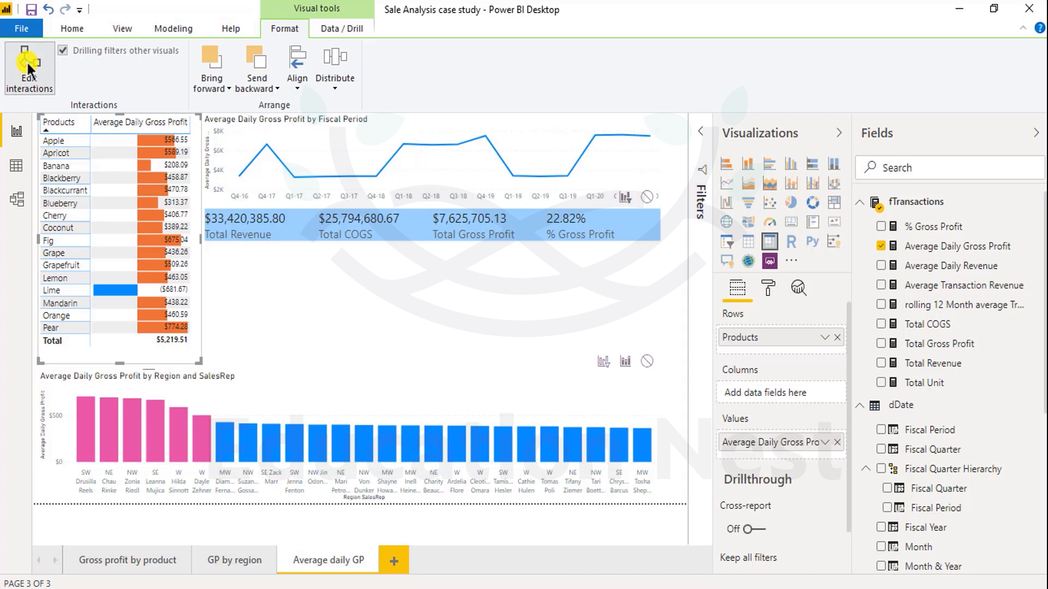